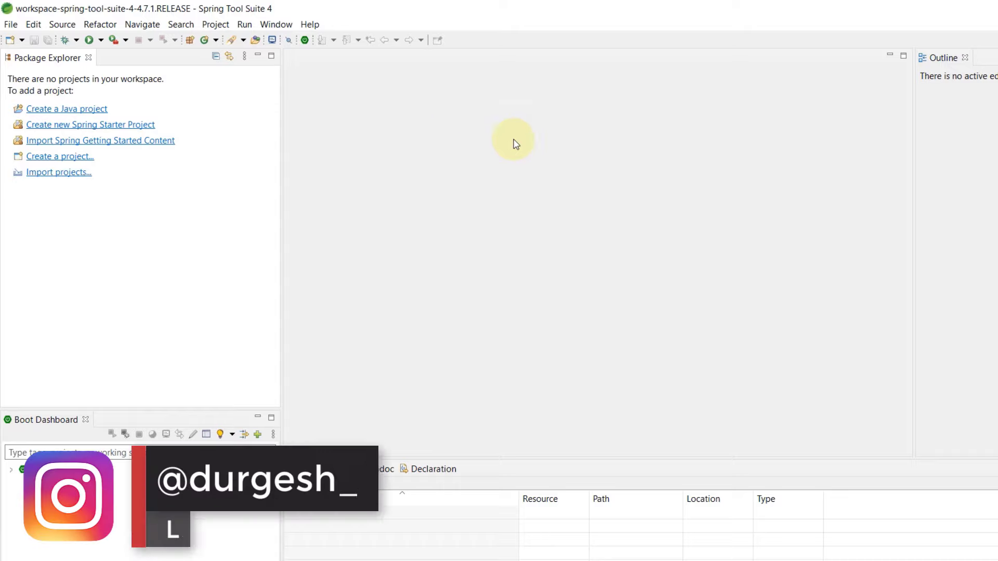
left_click(271, 27)
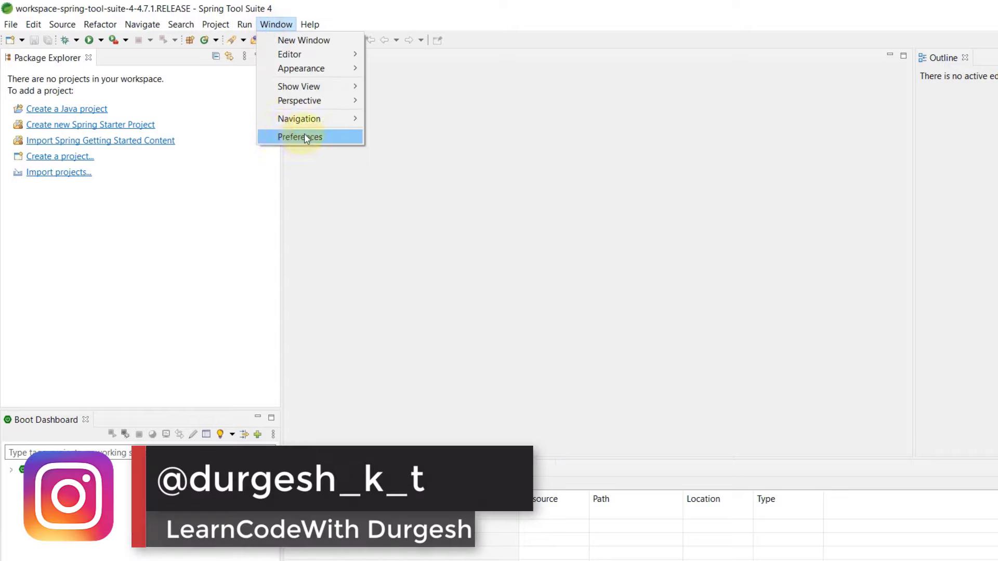
left_click(555, 77)
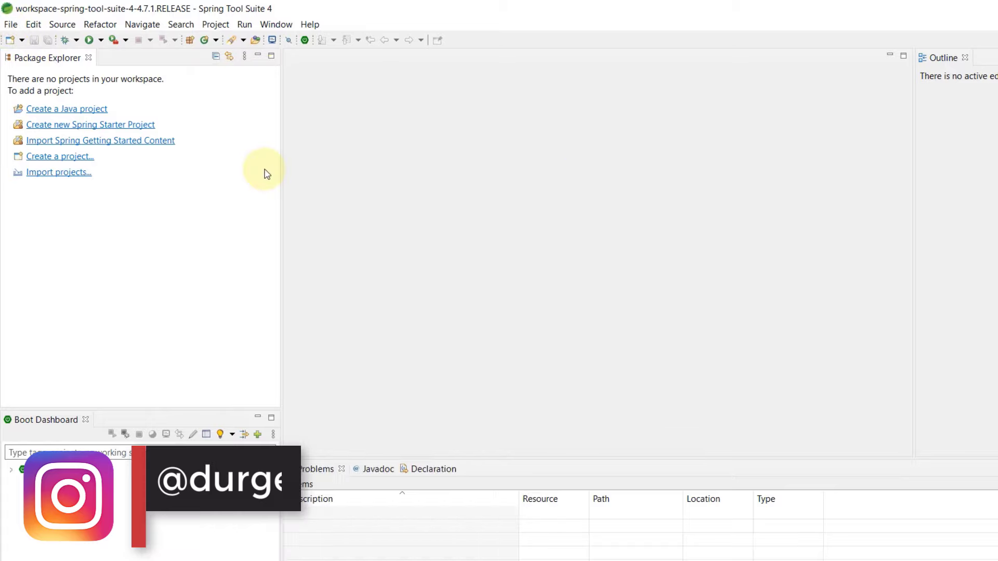
Narrow the Package Explorer view to give the editor area more width
left_click_drag(281, 161, 230, 161)
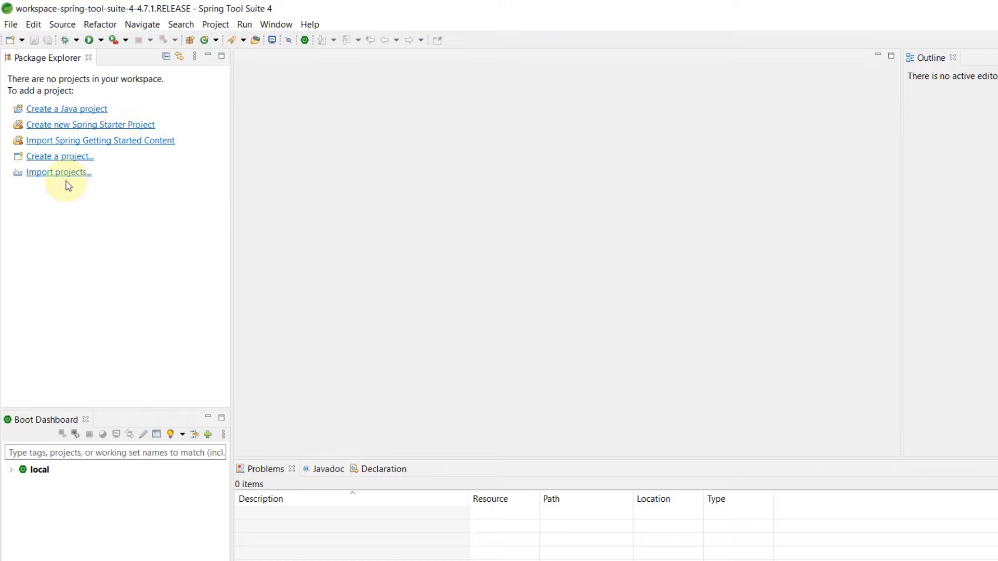
Start a new Spring Starter Project and name it firststsproject
left_click(11, 24)
mouse_move(27, 41)
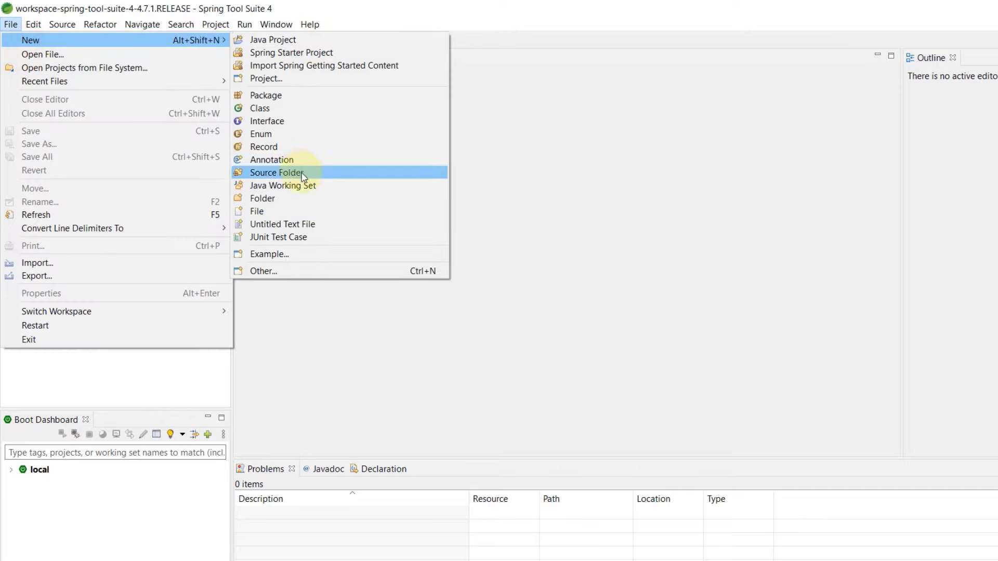
left_click(323, 54)
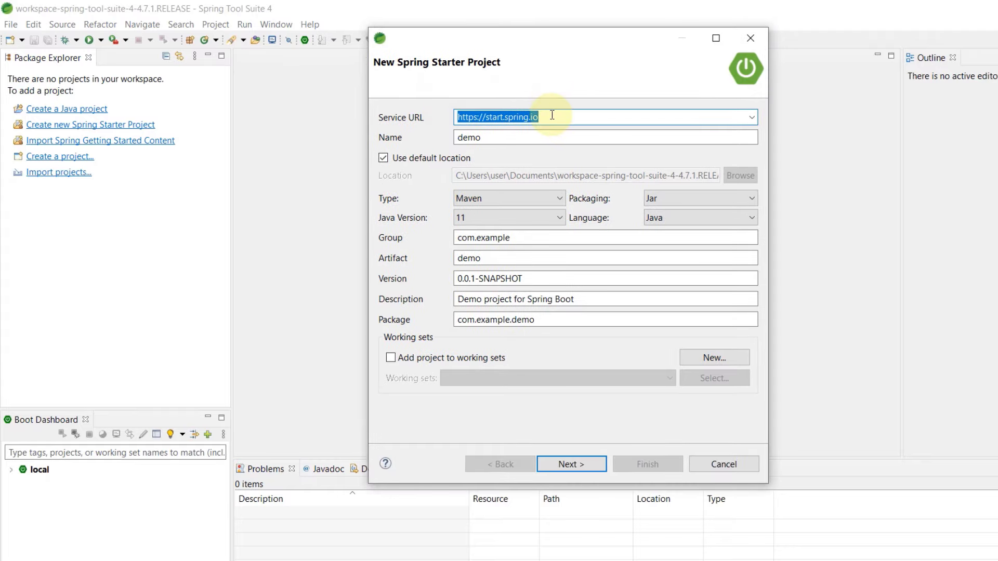
left_click(552, 115)
left_click_drag(552, 116, 412, 138)
type("fir")
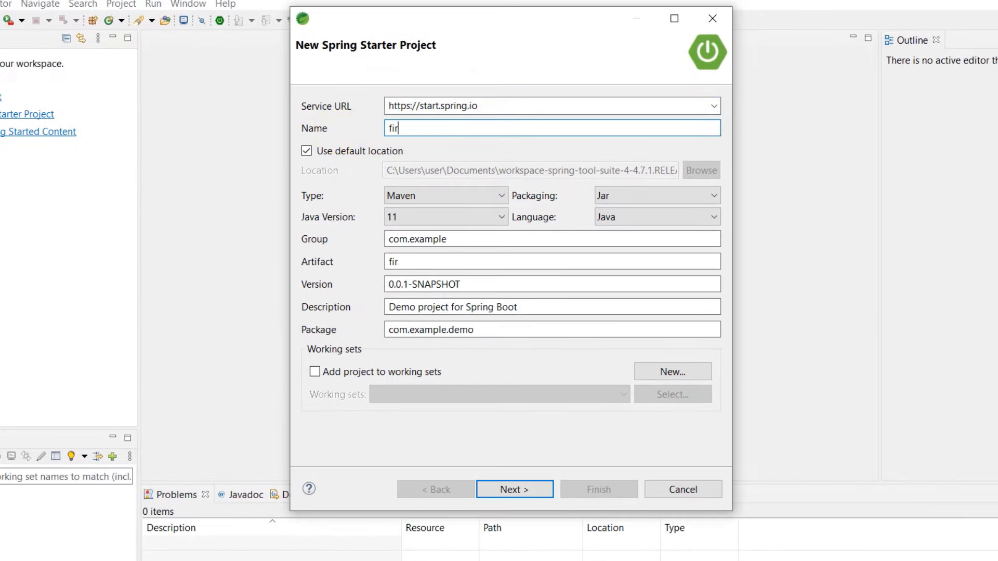
type("ststsprojecty")
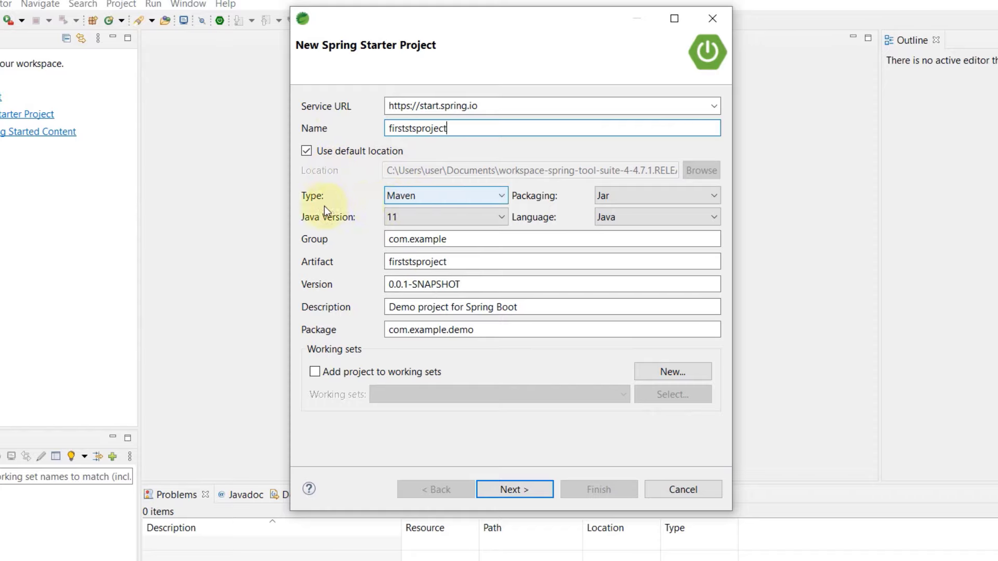
Choose Maven as the project type, Jar packaging, Java version 11 and Java as the language
left_click(422, 195)
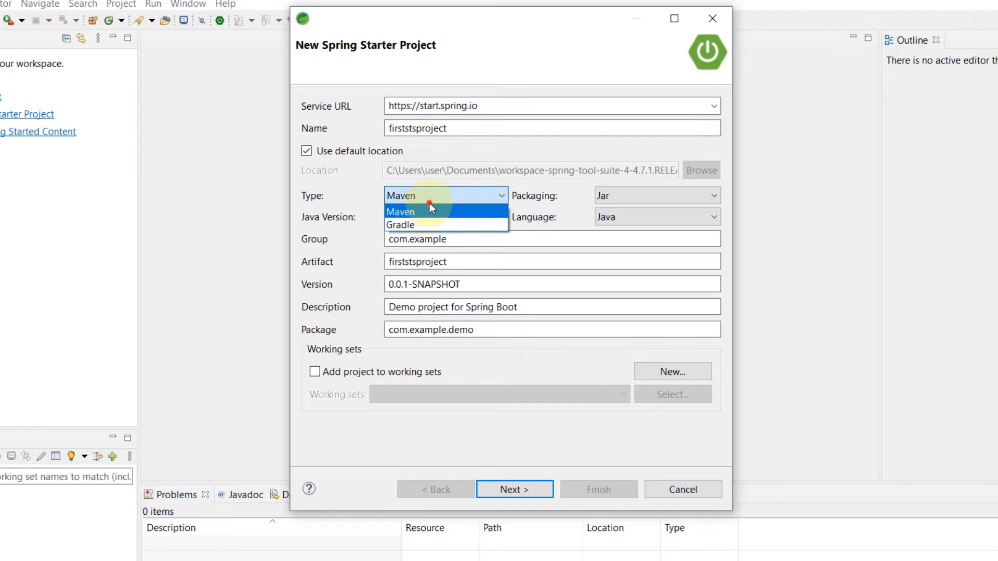
left_click(417, 211)
left_click(611, 196)
left_click(613, 193)
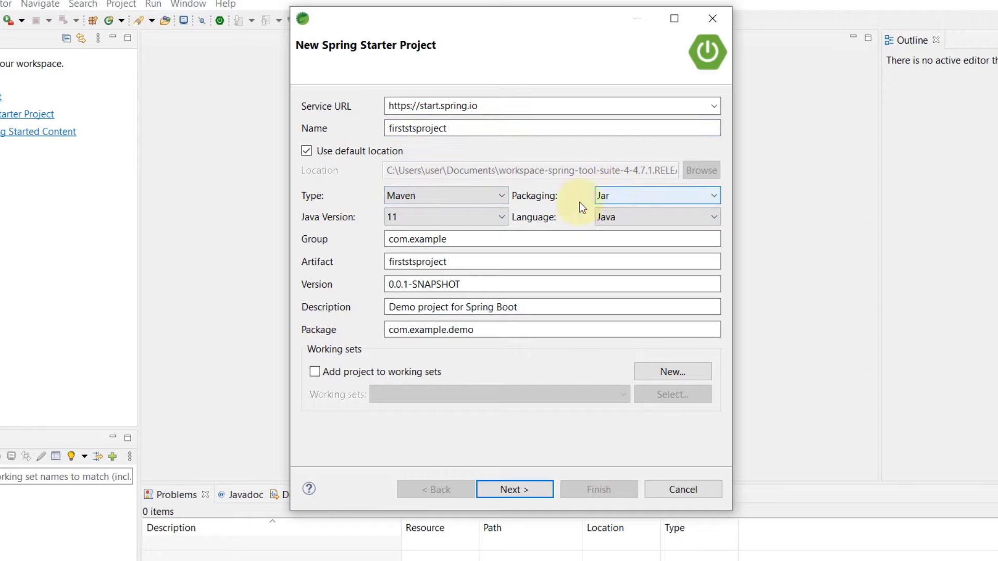
left_click(417, 218)
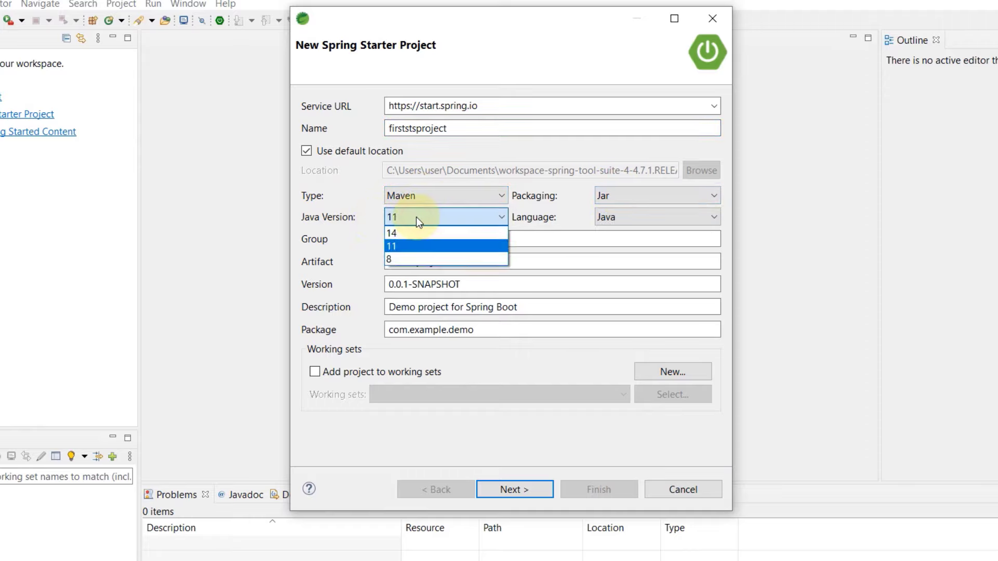
left_click(405, 247)
left_click(607, 216)
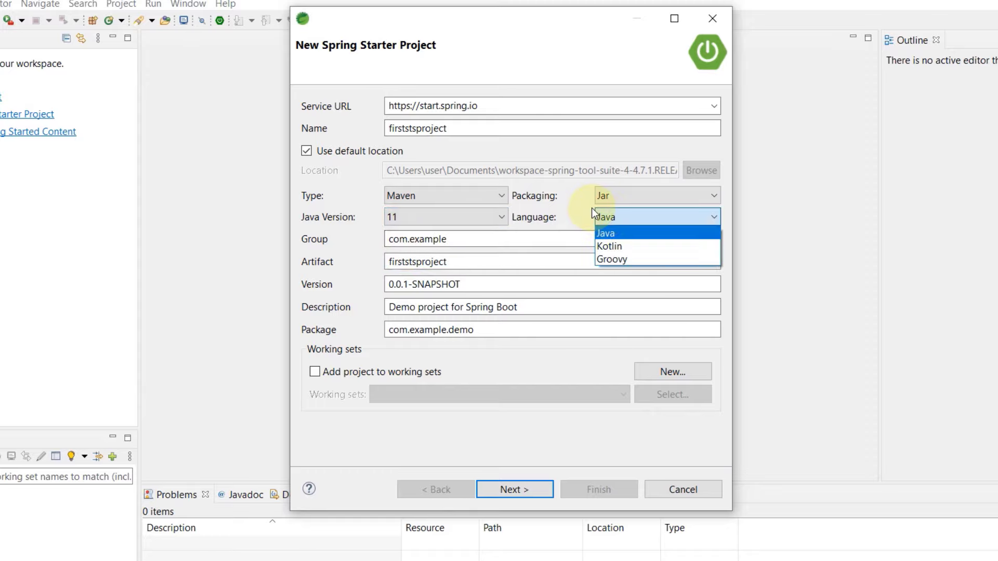
left_click(605, 233)
Set the project's group to com.sts and its description to "first project using sts"
left_click_drag(475, 238, 307, 253)
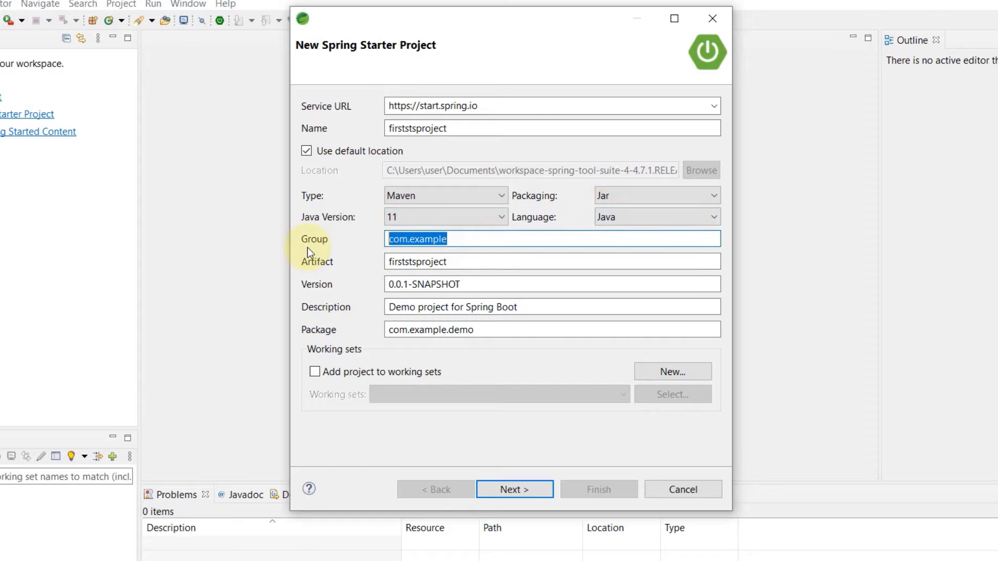
type("com.sts")
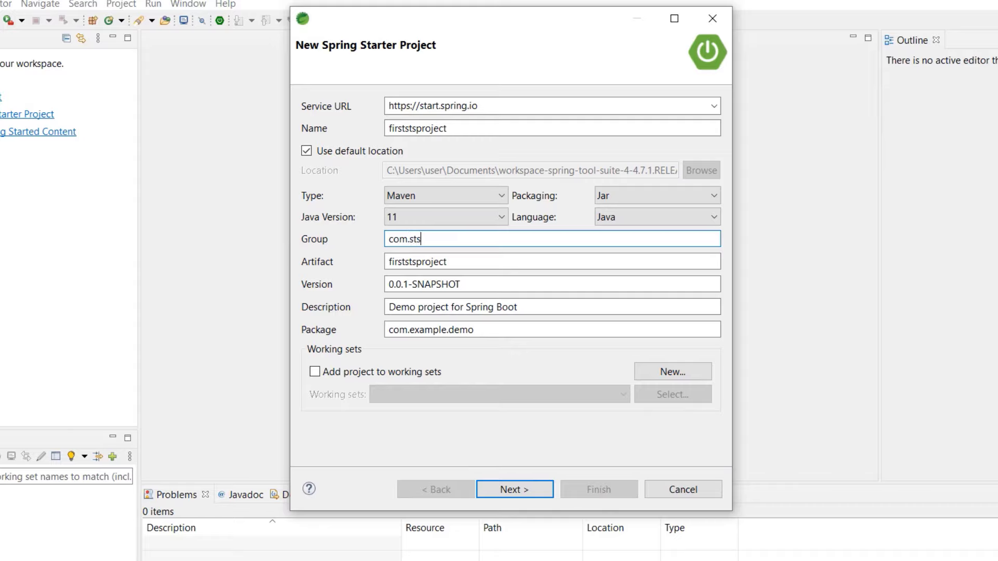
left_click(482, 263)
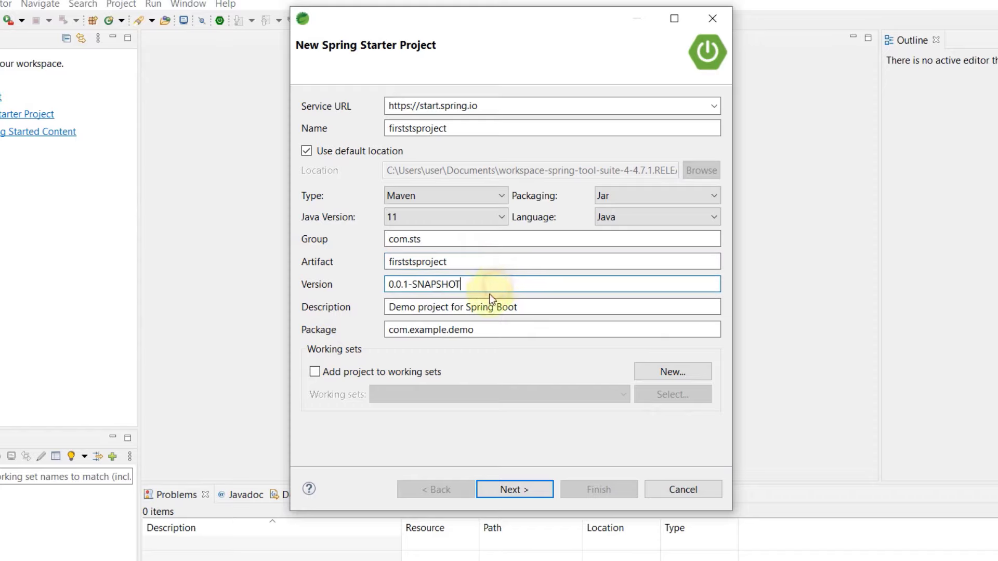
left_click(536, 307)
left_click_drag(536, 307, 280, 321)
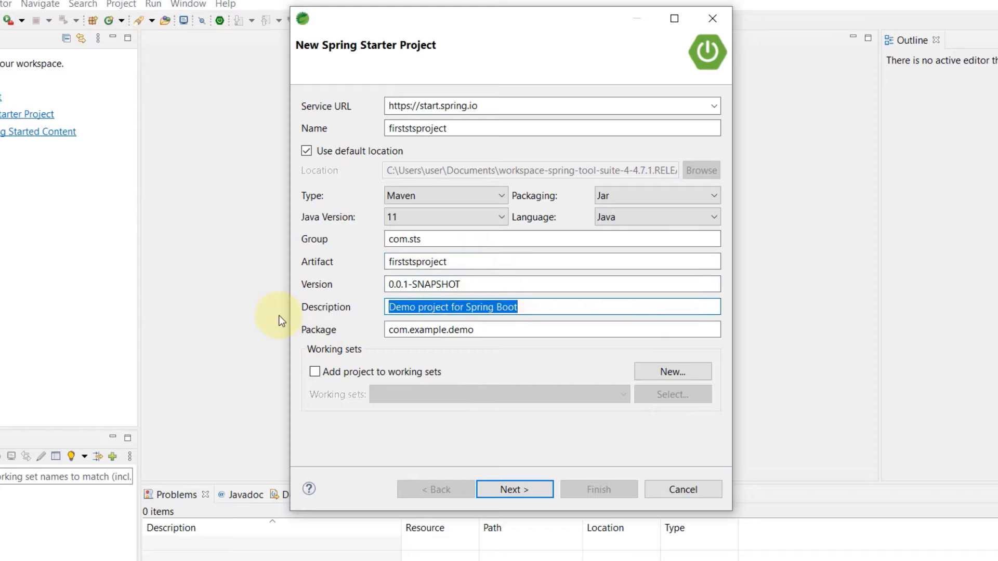
type("first project using")
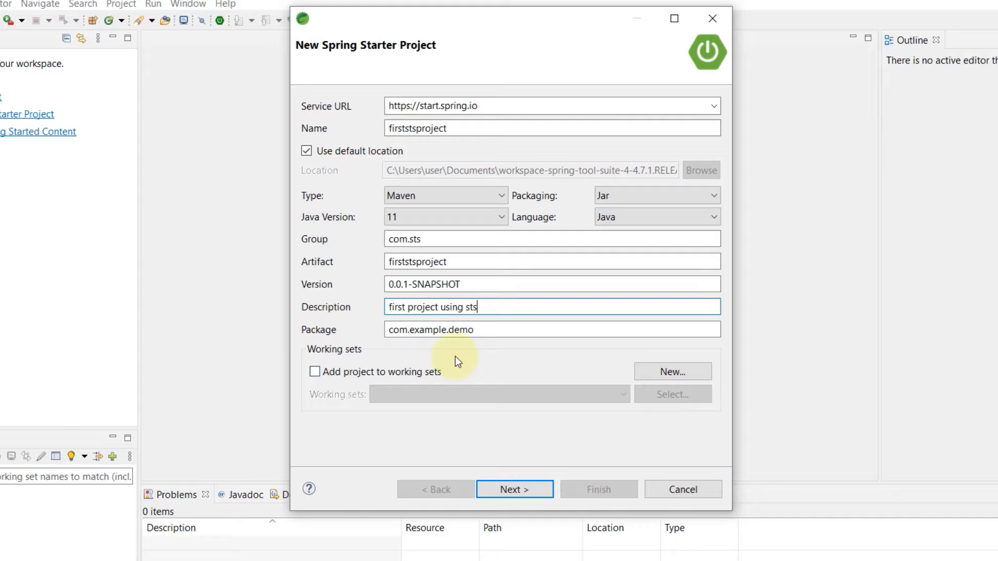
Copy the group name com.sts into the package name and continue to the project dependencies
double_click(436, 239)
key("ctrl+c")
double_click(431, 329)
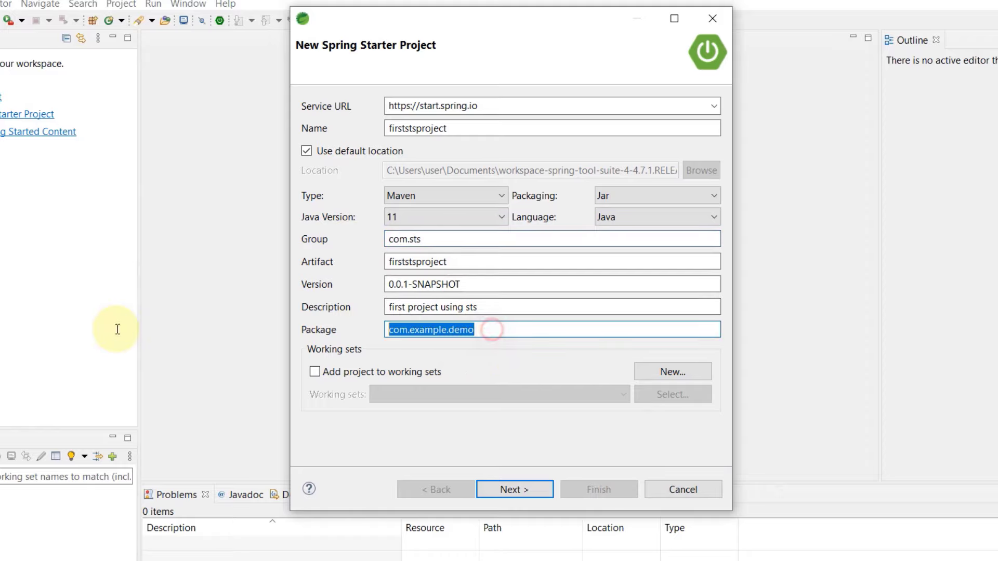
key("ctrl+v")
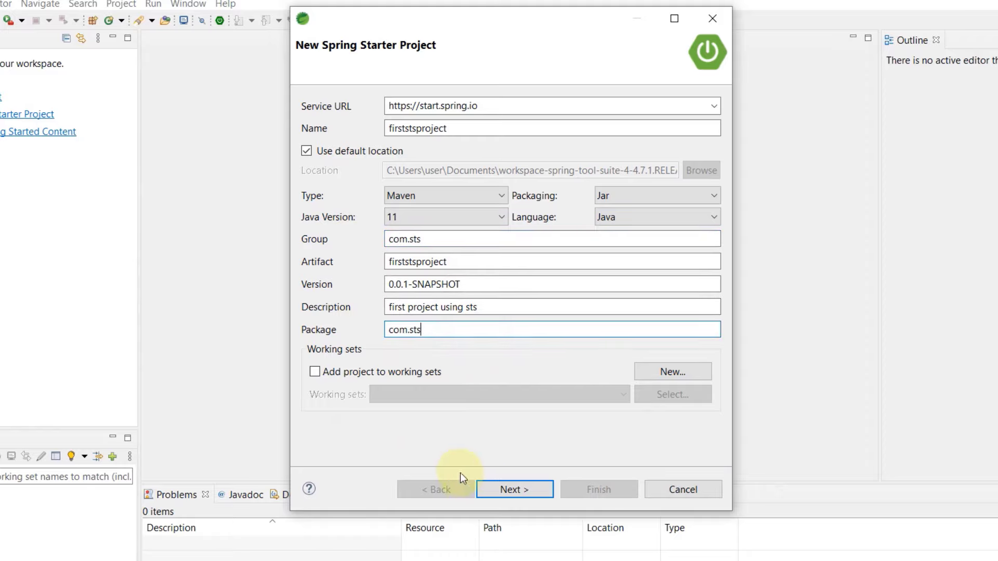
left_click(495, 488)
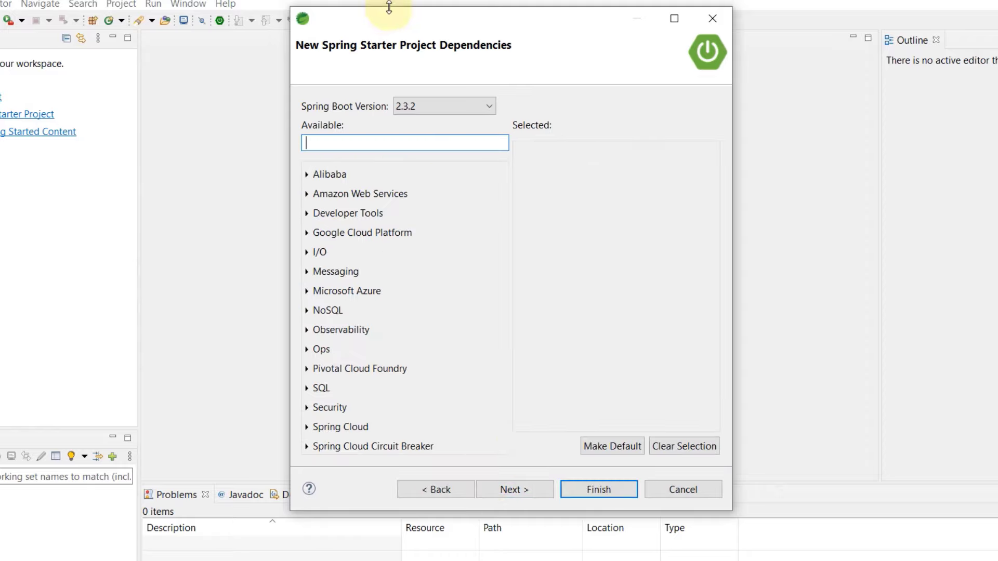
Filter the available dependencies by "web" and add Spring Web and Spring Web Services
left_click_drag(395, 27, 404, 68)
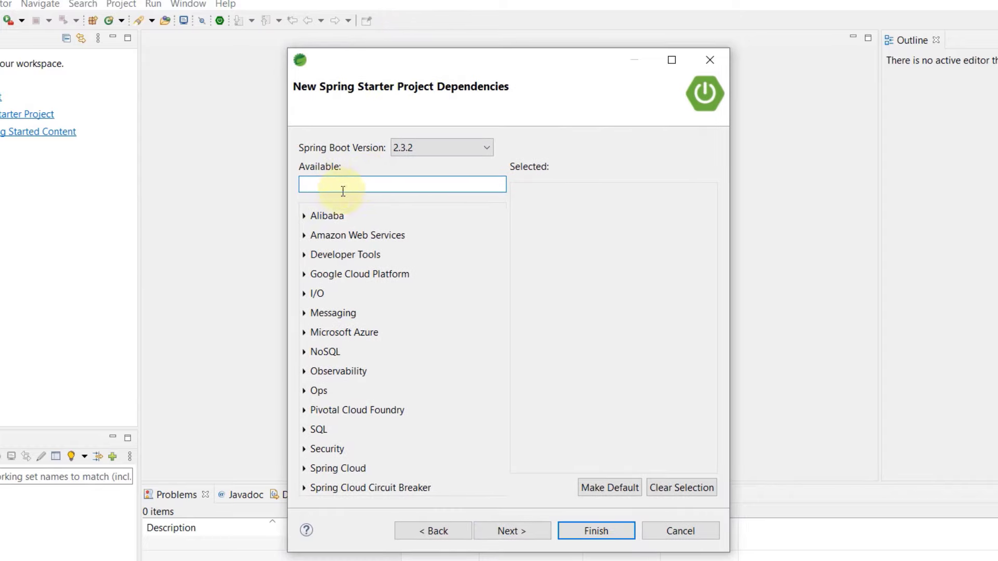
scroll(331, 301, "down", 4)
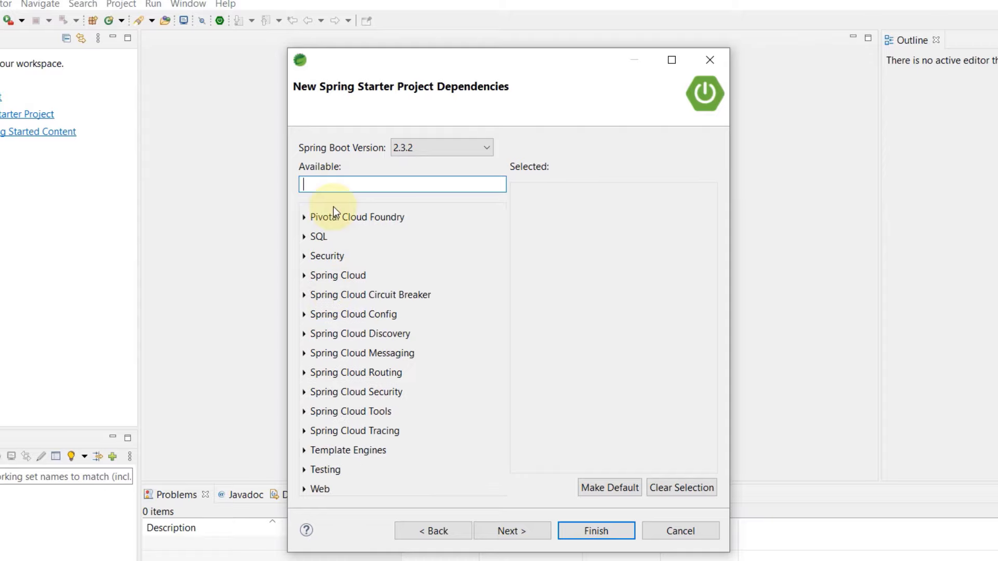
left_click(333, 188)
type("we")
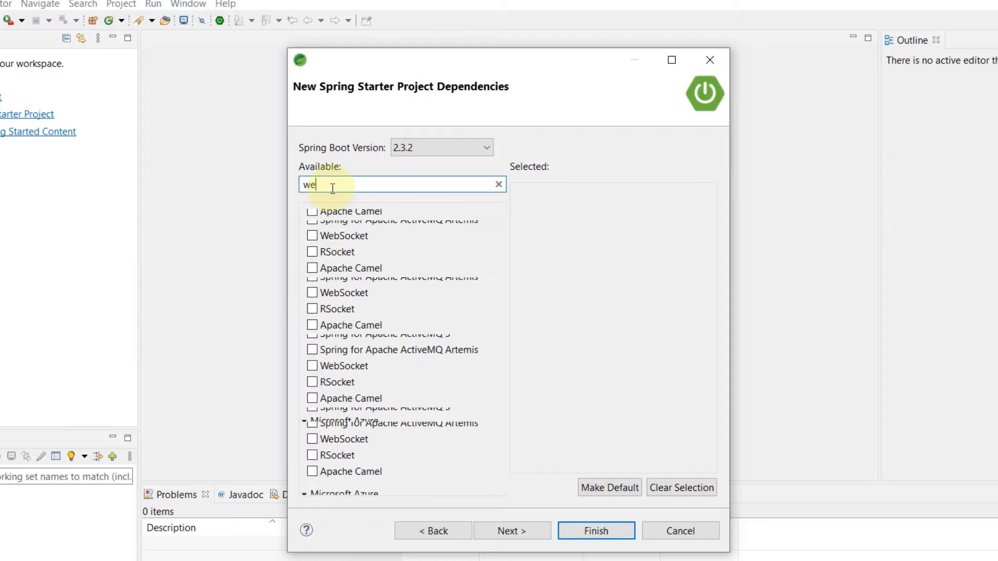
type("b")
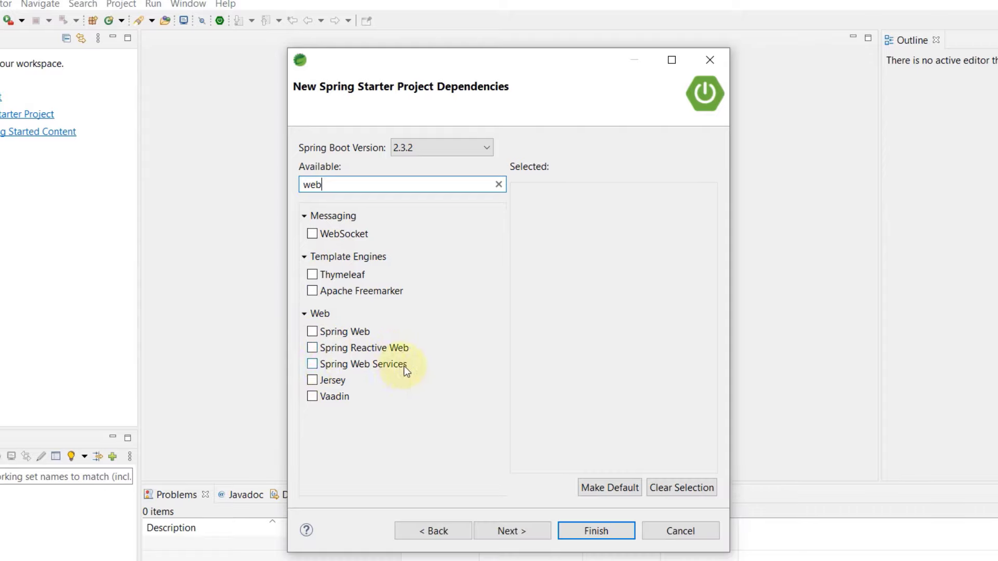
left_click(312, 332)
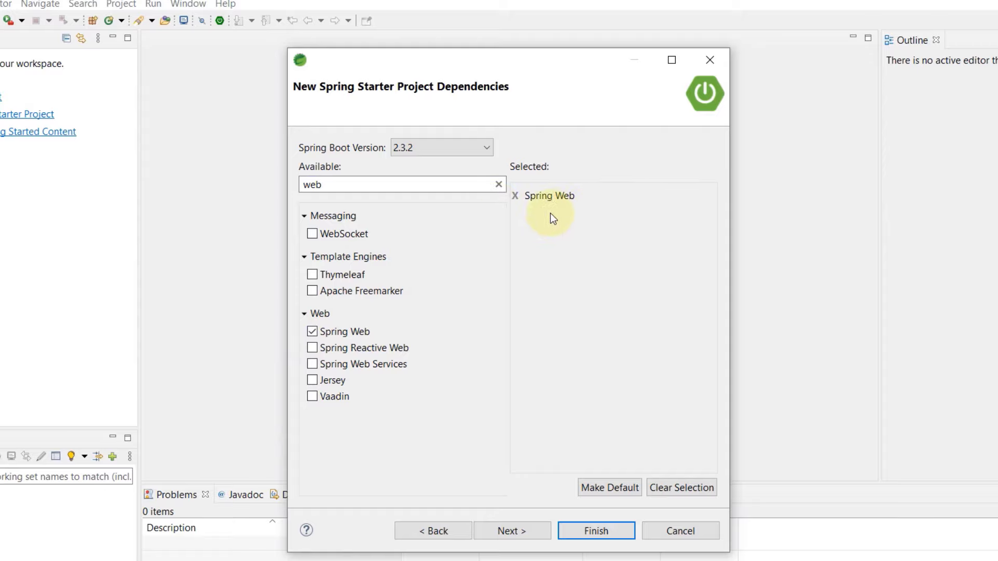
left_click(312, 364)
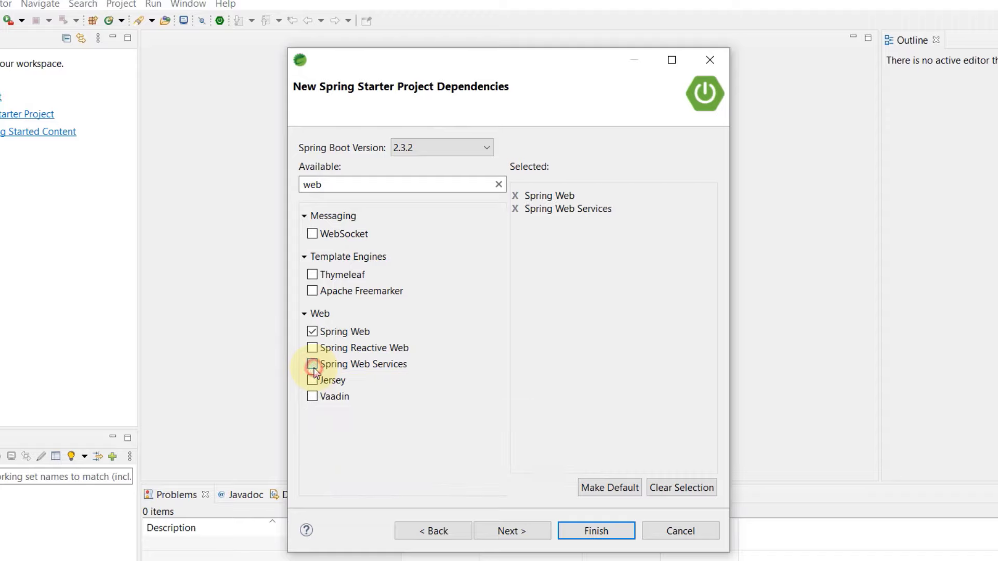
left_click(312, 364)
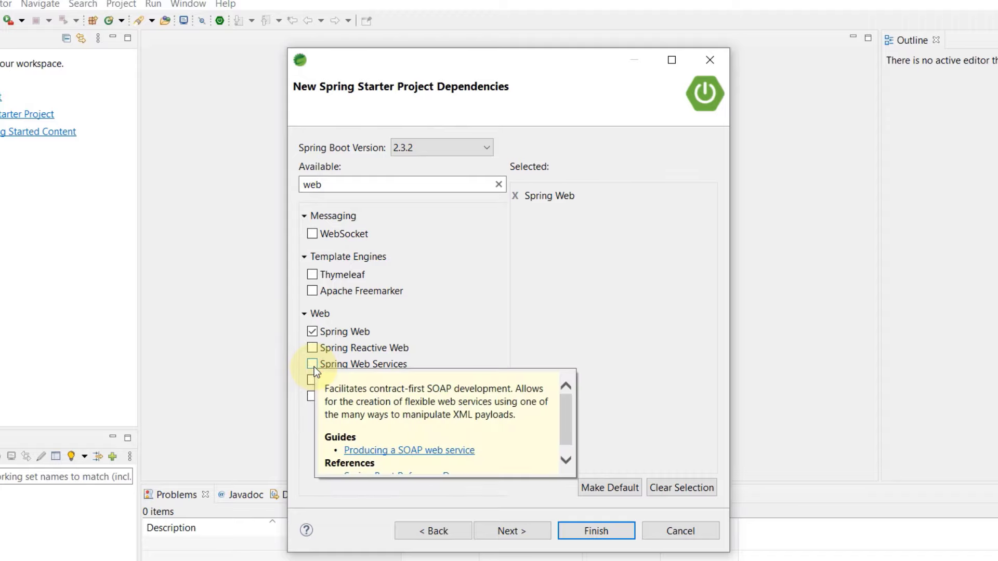
left_click(314, 365)
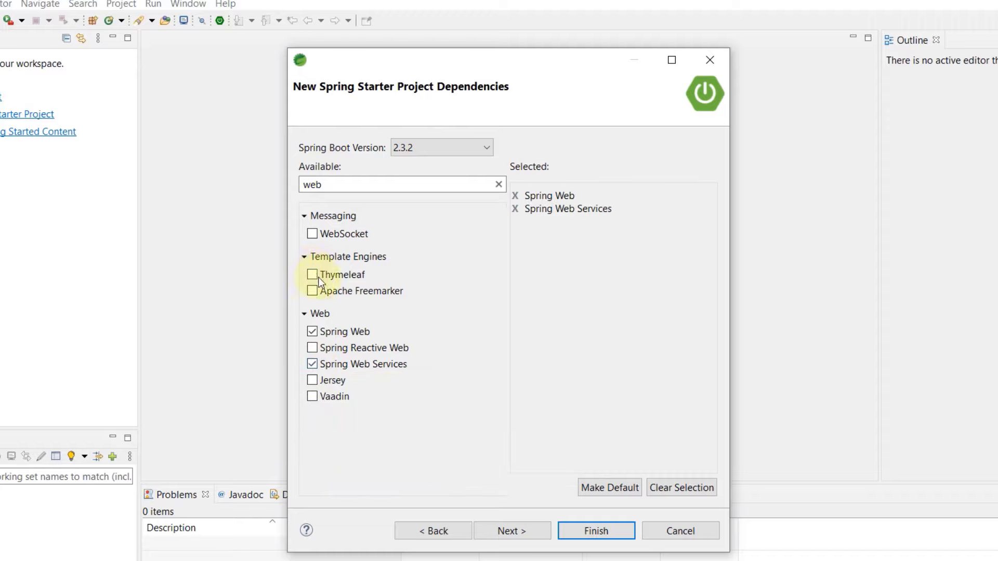
Find and add the MySQL Driver and Spring Data JPA dependencies
left_click_drag(357, 185, 232, 183)
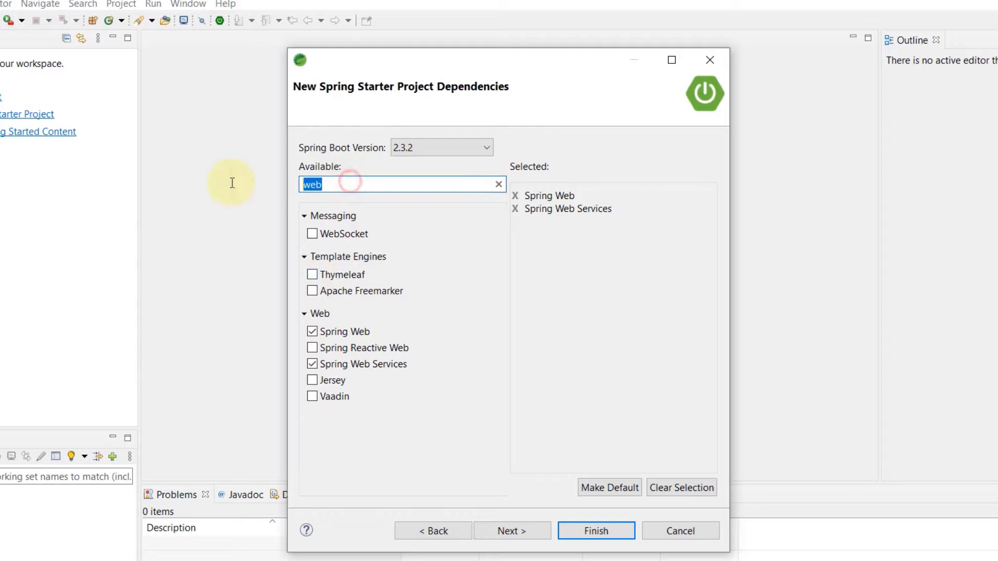
type("mysq")
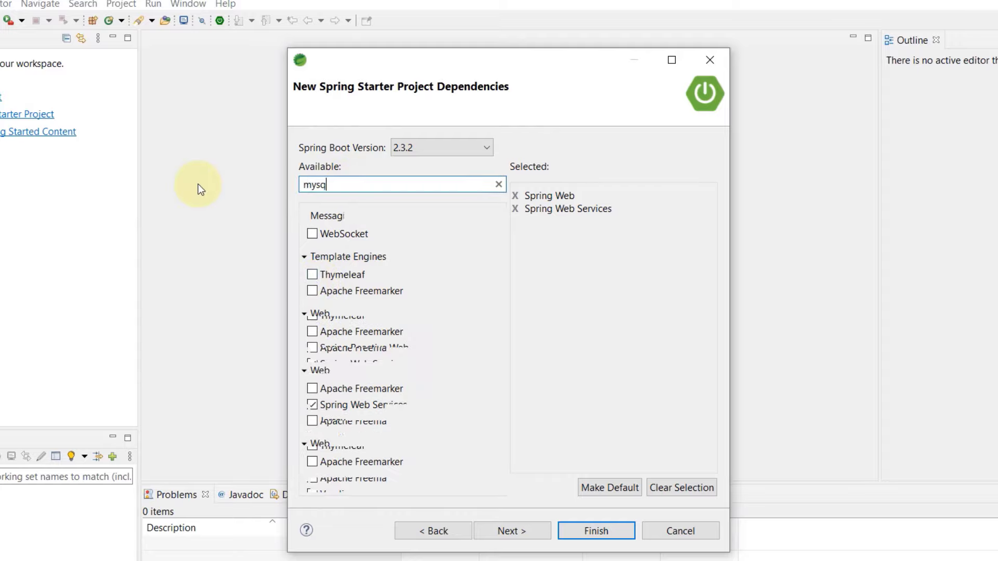
left_click(312, 234)
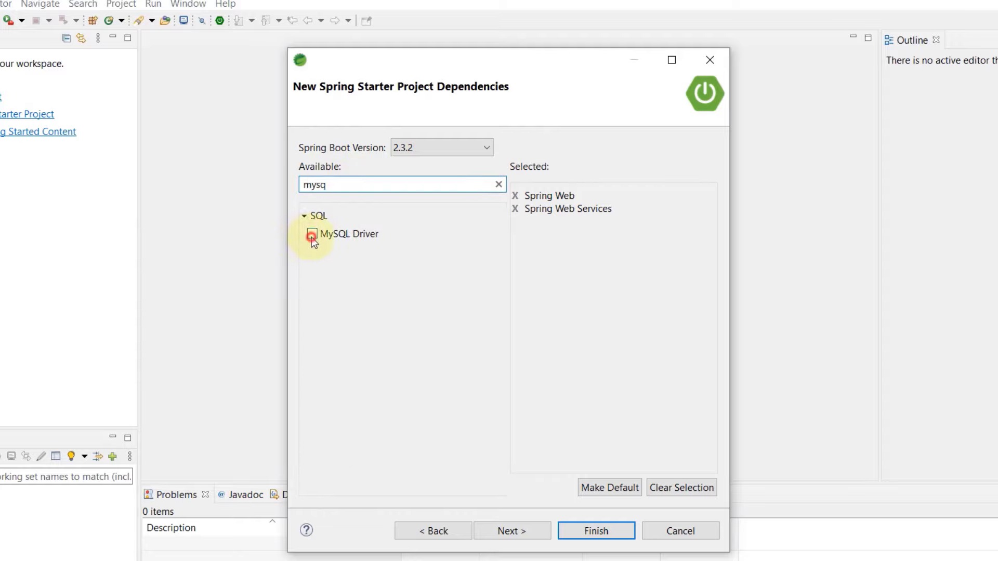
left_click_drag(348, 185, 157, 184)
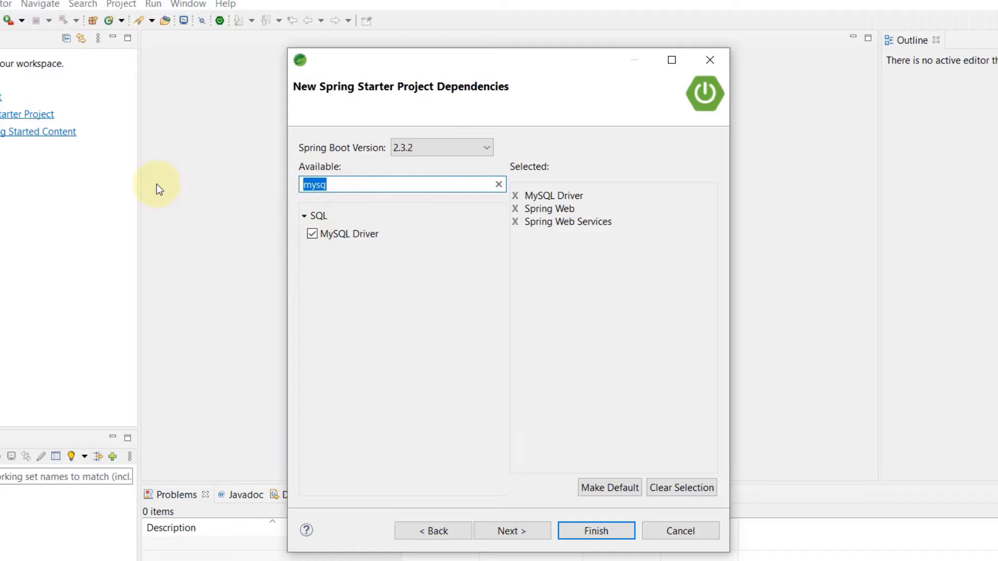
type("jpa")
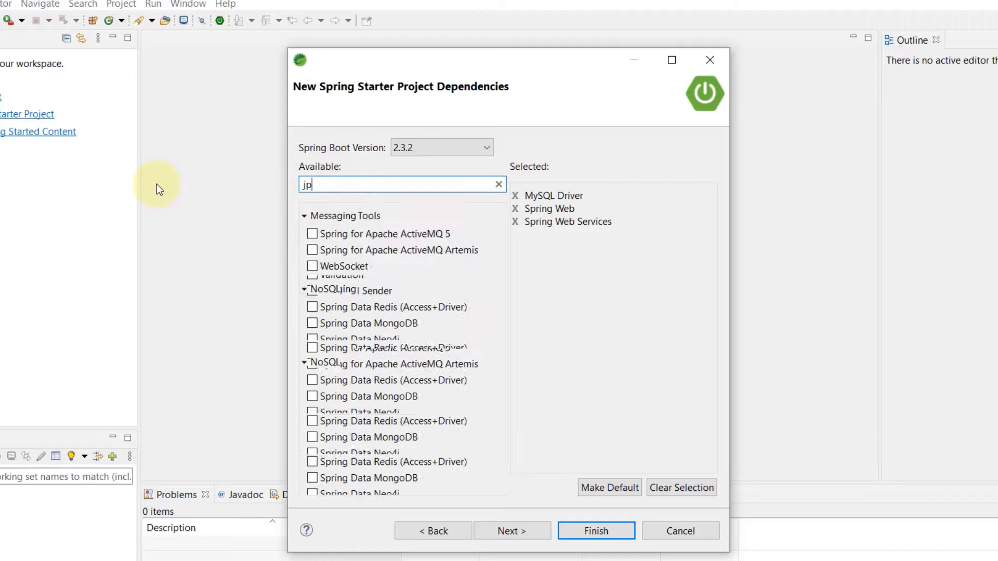
left_click(313, 235)
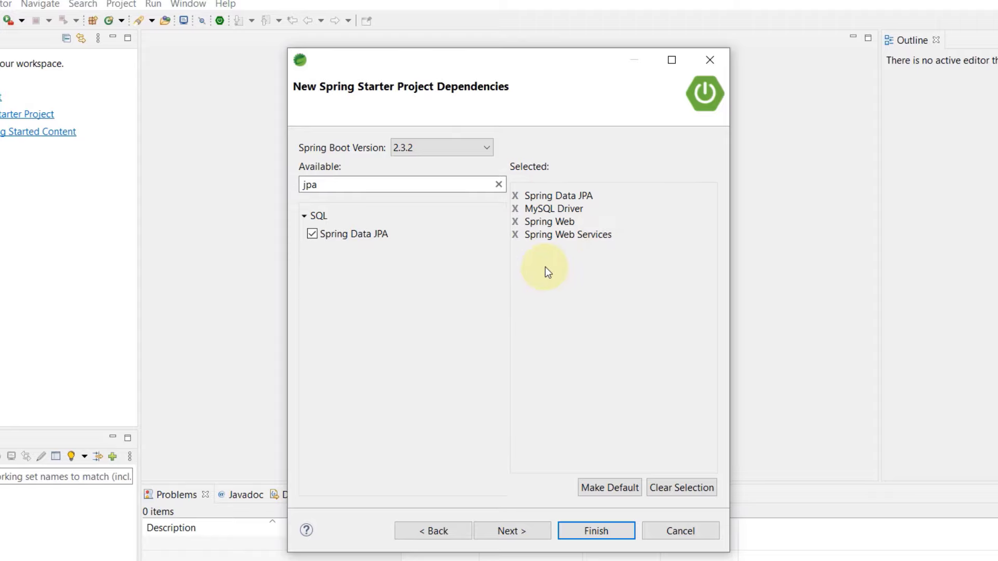
Continue to the site info and finish the wizard to generate the project
left_click(507, 529)
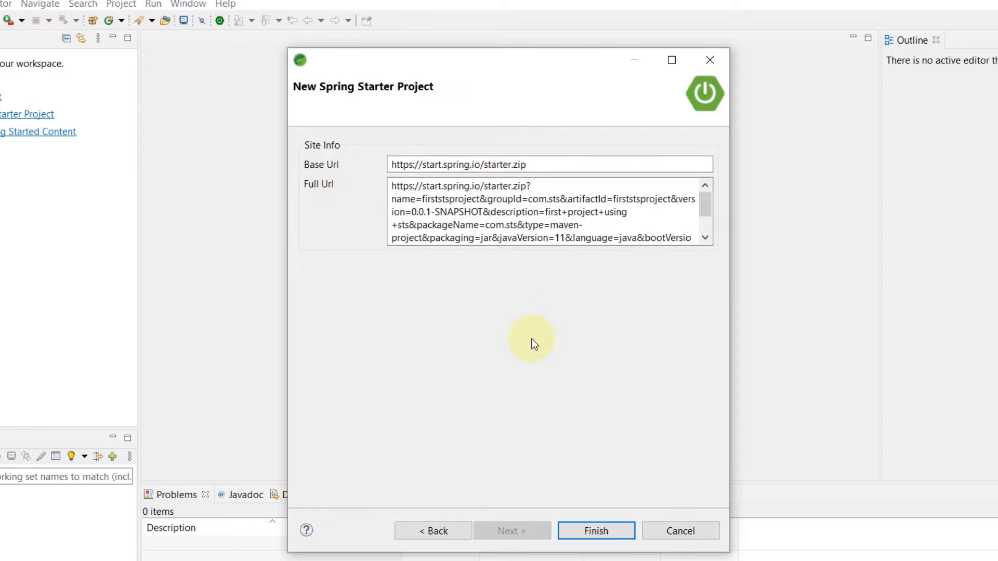
left_click(596, 530)
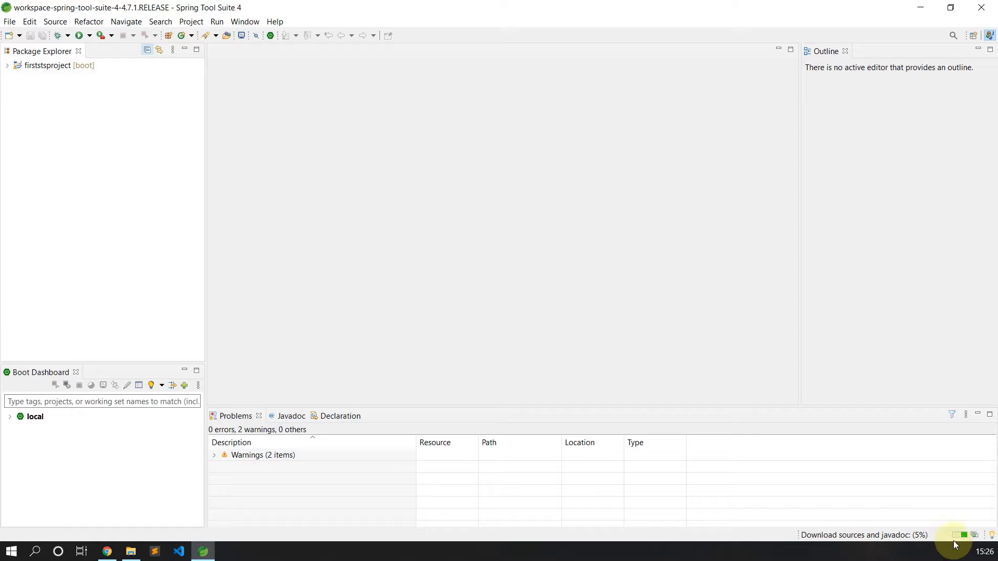
Expand firststsproject down to the com.sts package and open FirststsprojectApplication.java
left_click(31, 64)
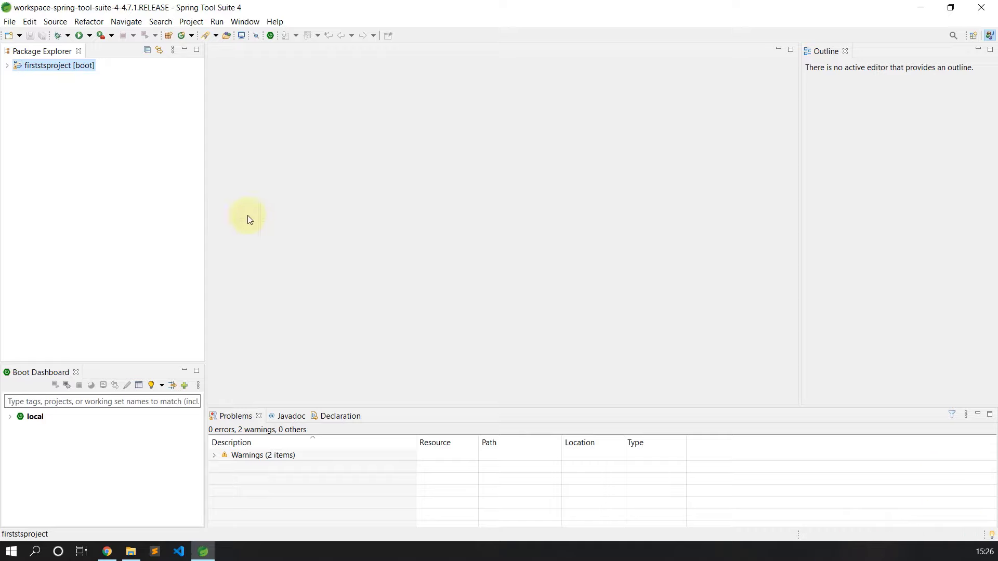
left_click(6, 66)
left_click(17, 78)
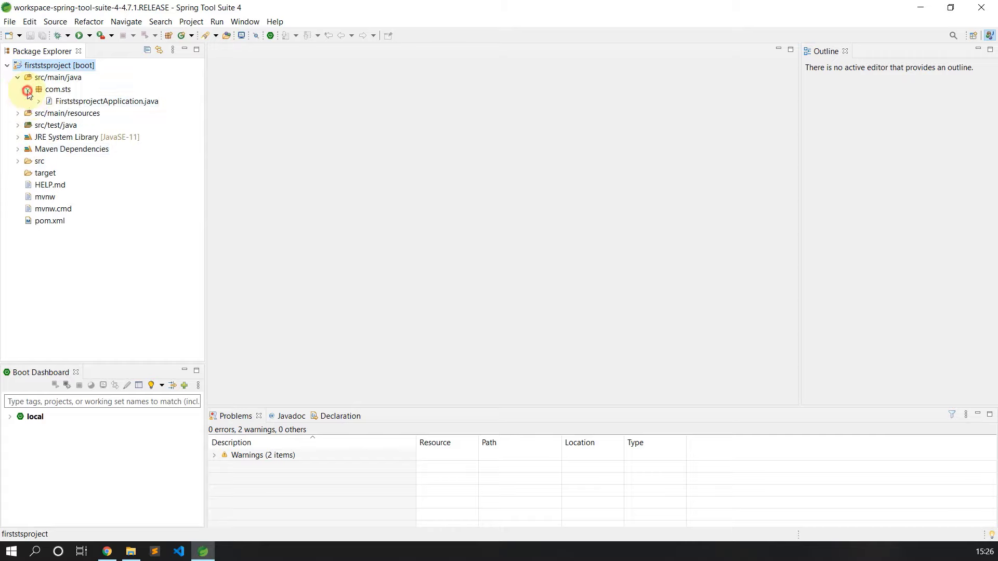
double_click(78, 101)
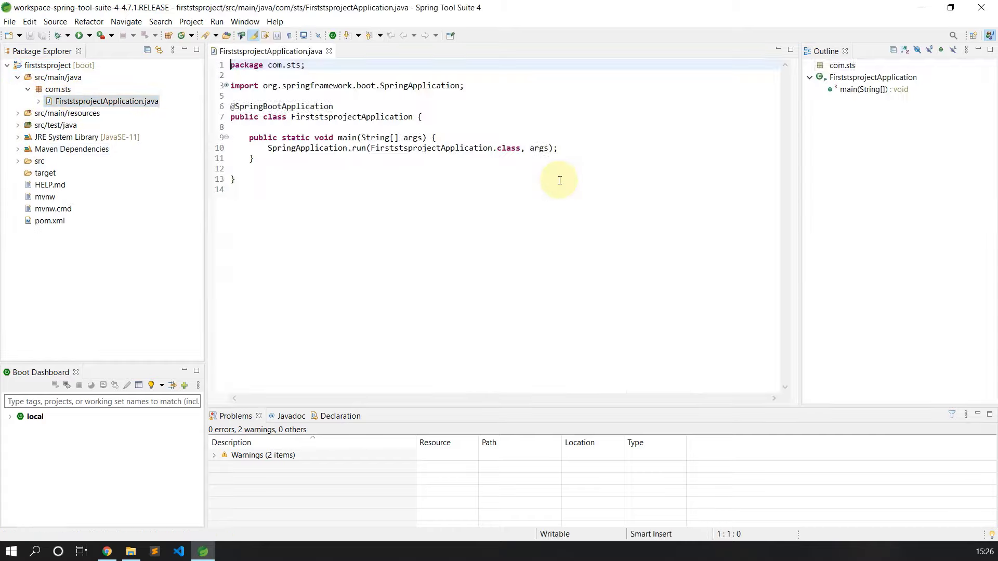
Enlarge the code font in the editor and widen the editor area by narrowing the outline
left_click(451, 233)
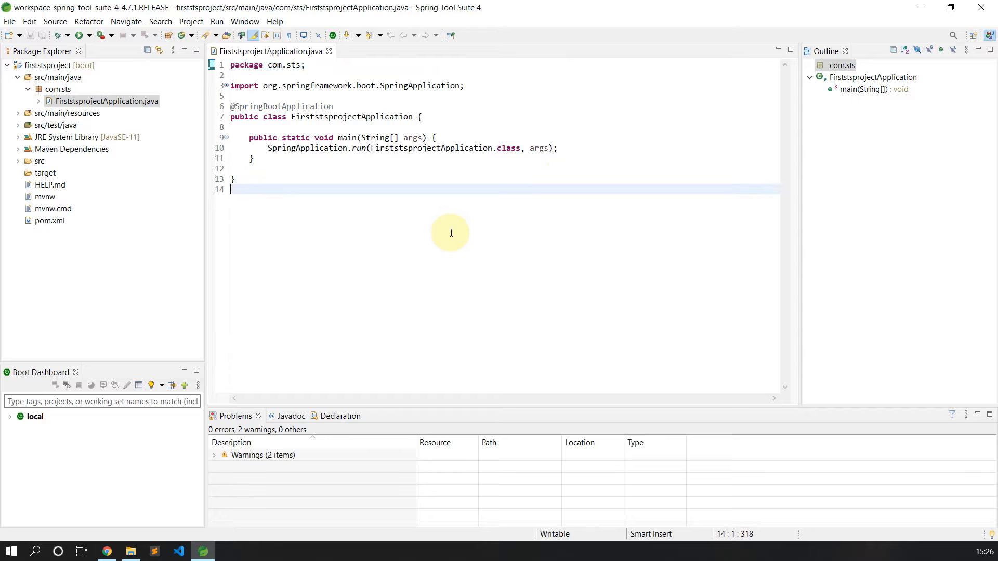
key("ctrl+equal")
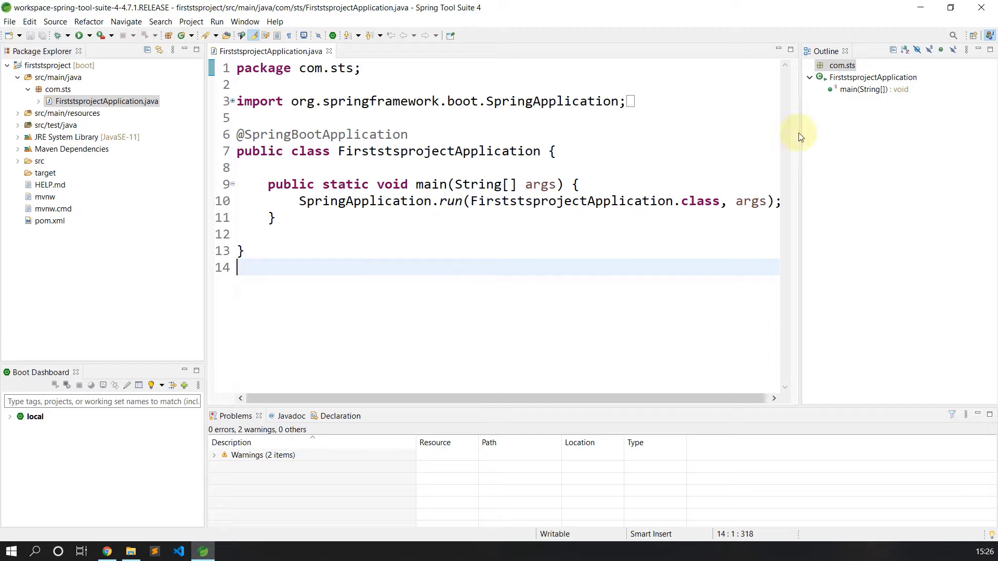
left_click_drag(799, 135, 858, 134)
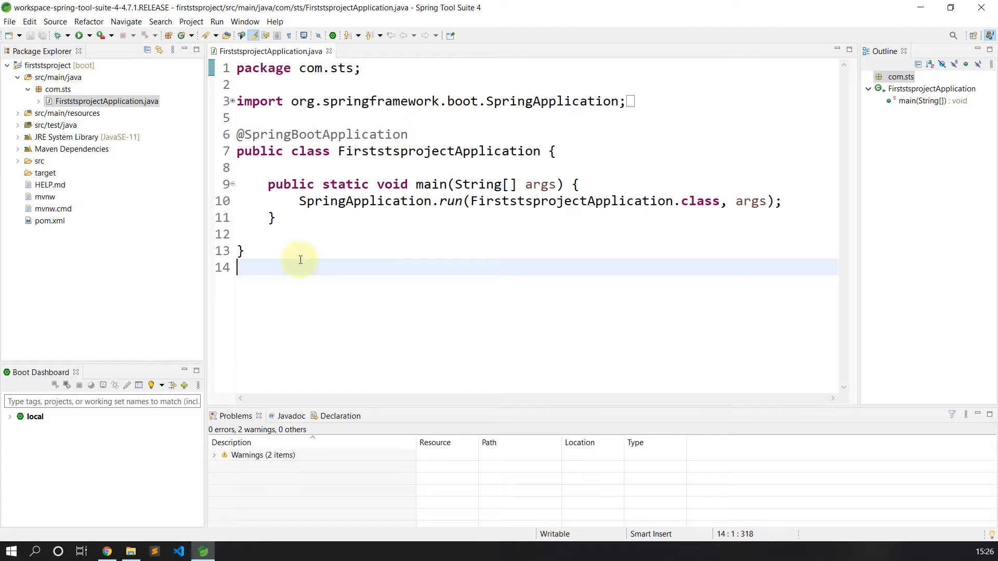
left_click_drag(263, 277, 216, 75)
left_click(318, 221)
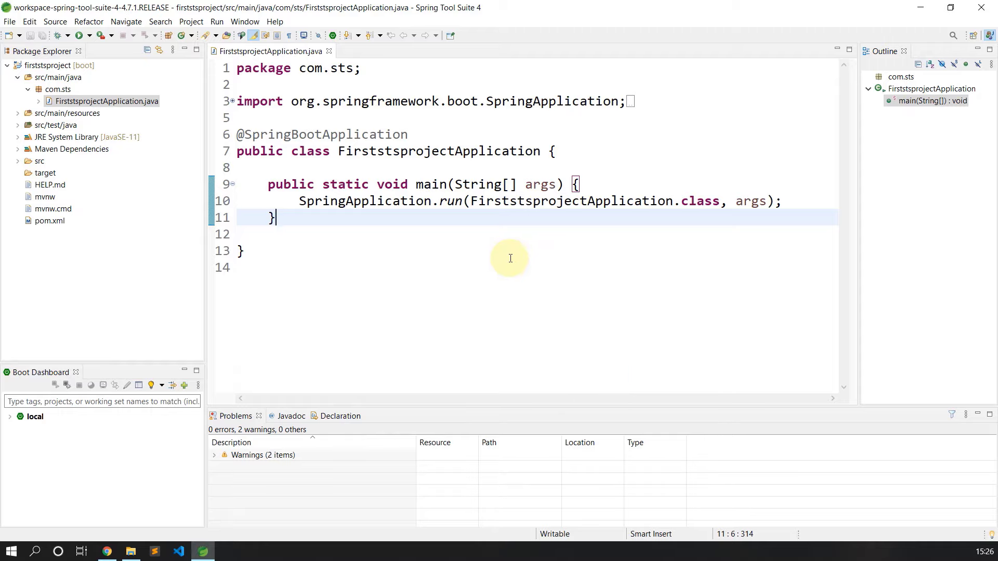
left_click_drag(522, 136, 237, 136)
left_click(364, 120)
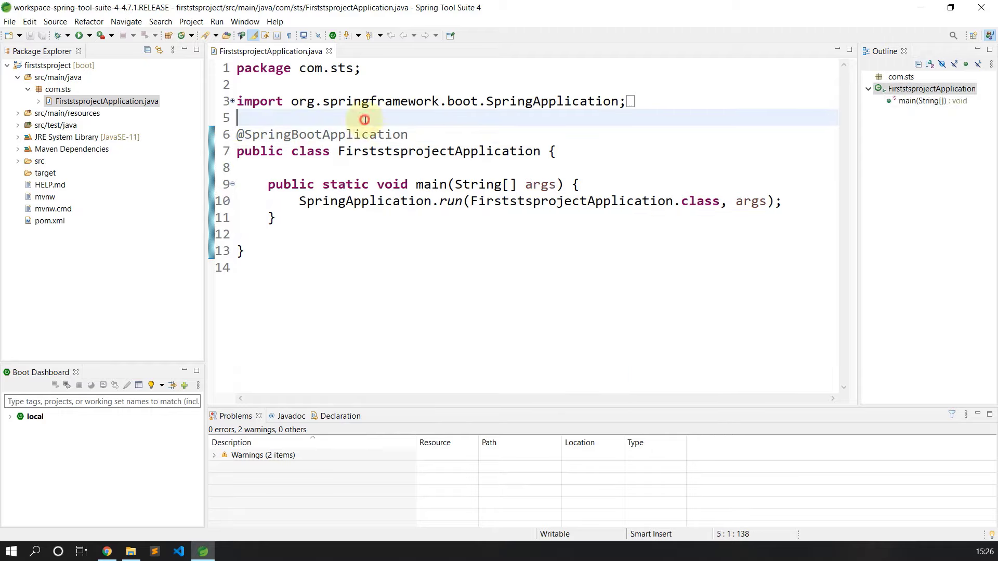
left_click_drag(444, 137, 233, 141)
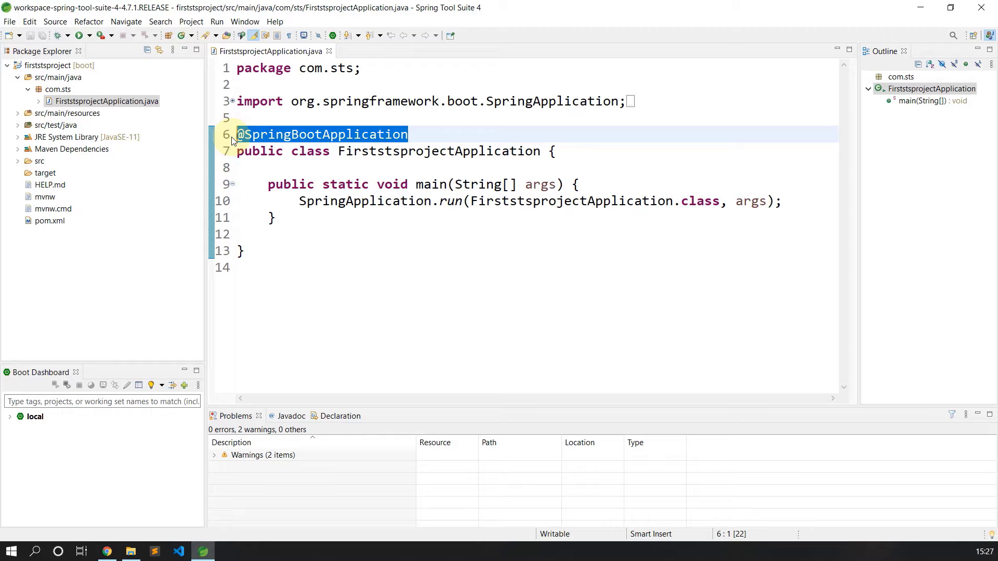
left_click(390, 163)
left_click_drag(416, 117, 312, 152)
left_click_drag(409, 134, 239, 136)
left_click(243, 152)
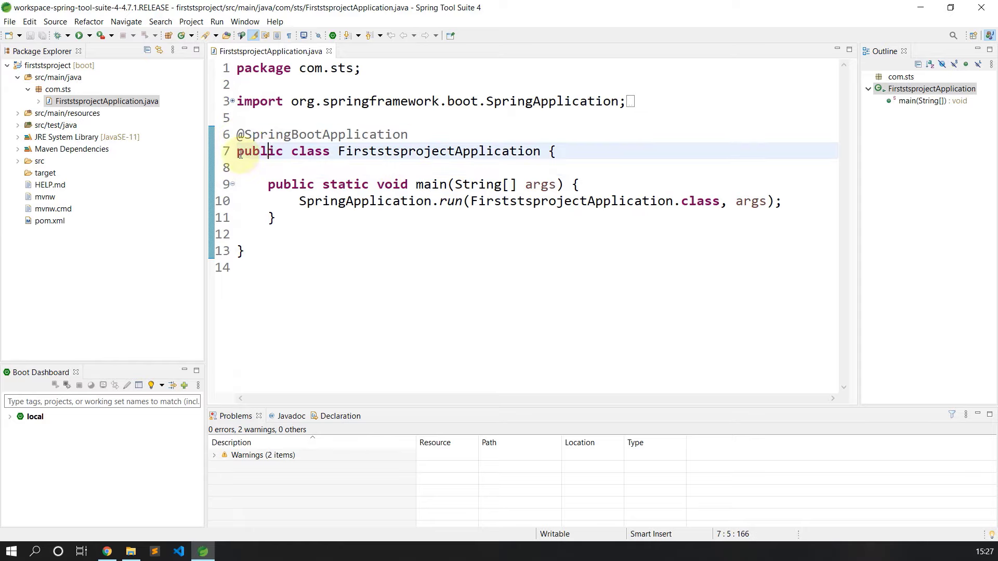
left_click_drag(238, 151, 263, 251)
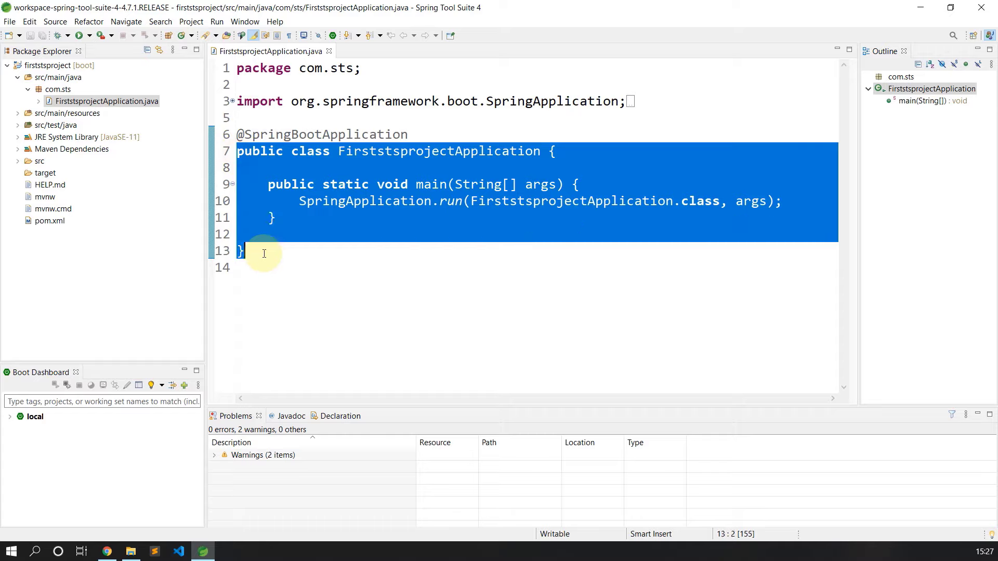
left_click(282, 188)
left_click_drag(245, 152, 256, 250)
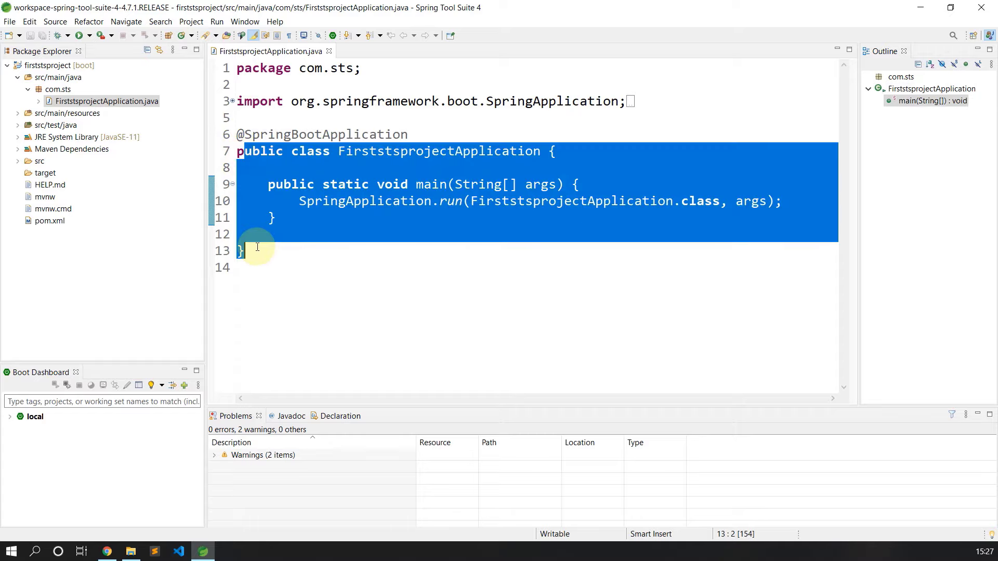
left_click(290, 194)
left_click_drag(245, 151, 263, 239)
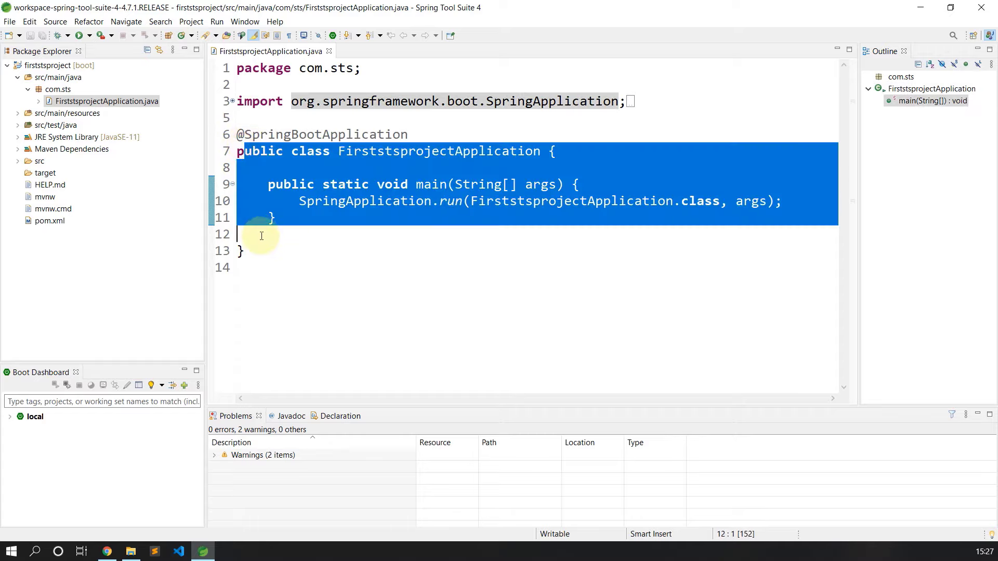
Expand src/main/resources, inspect its static and templates folders, and open application.properties
left_click(56, 91)
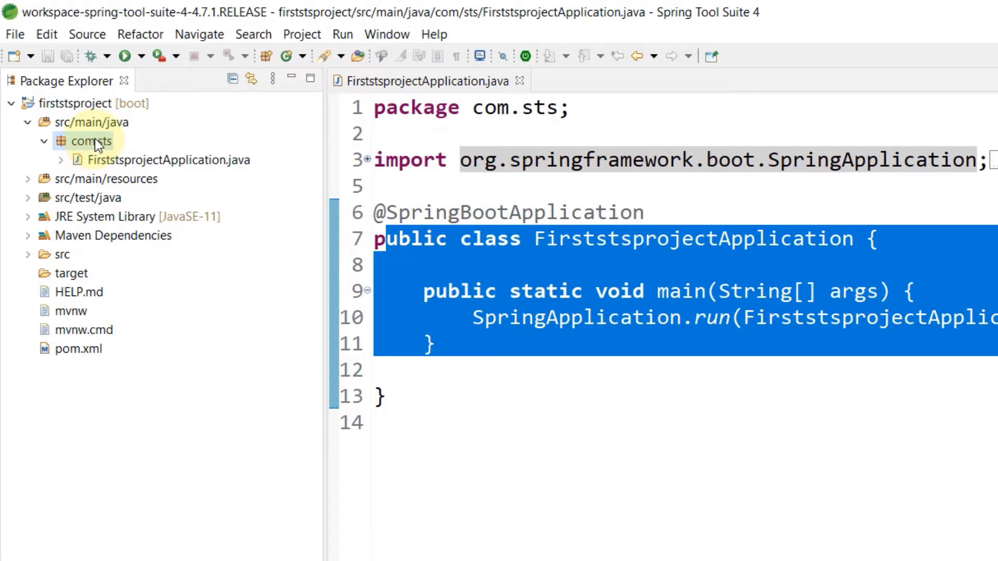
left_click(28, 180)
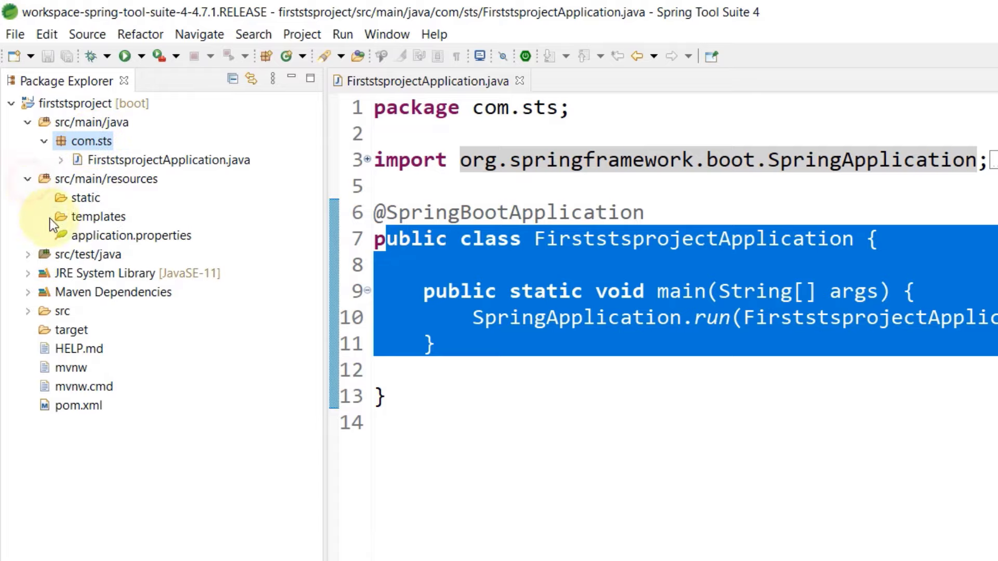
left_click(93, 200)
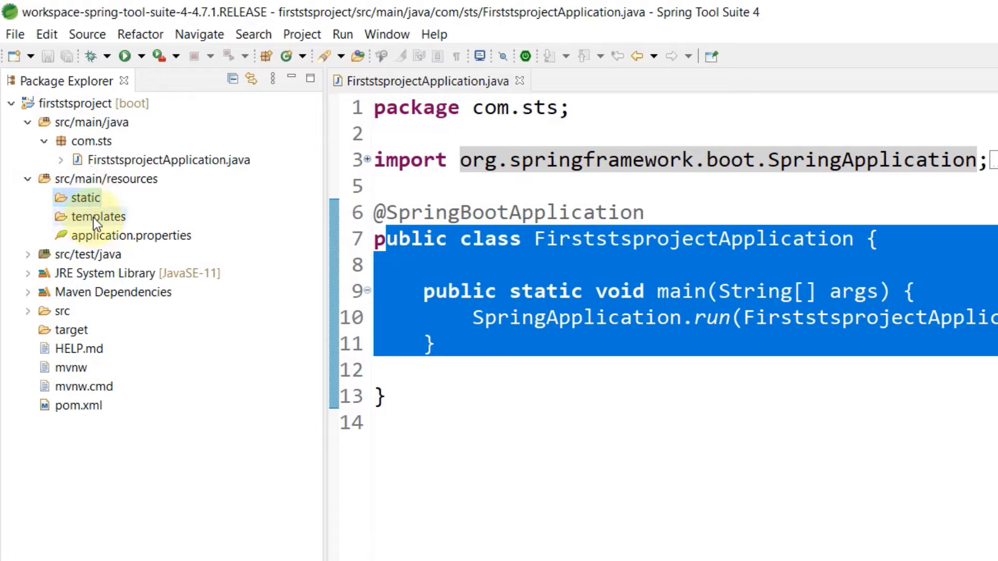
left_click(93, 217)
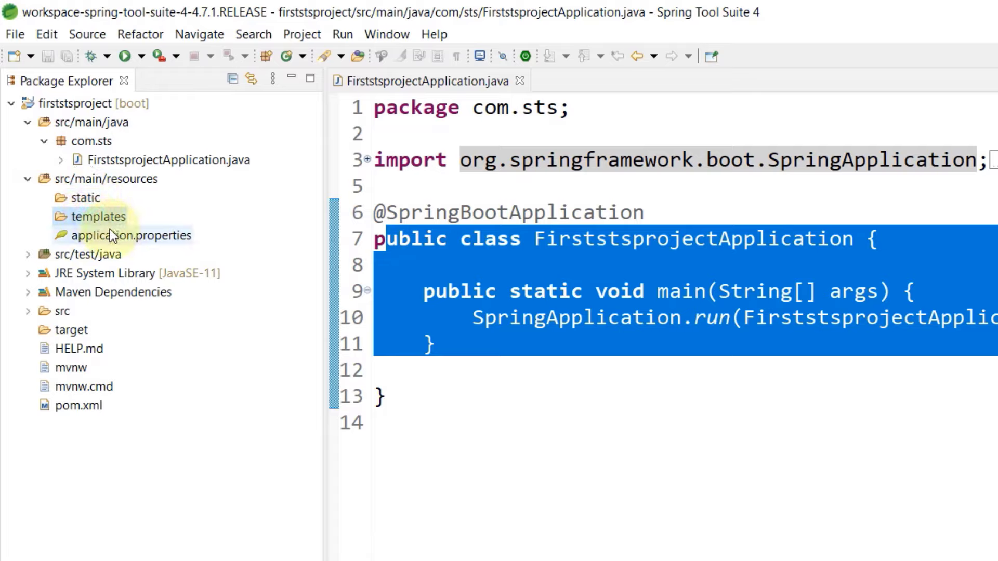
double_click(164, 238)
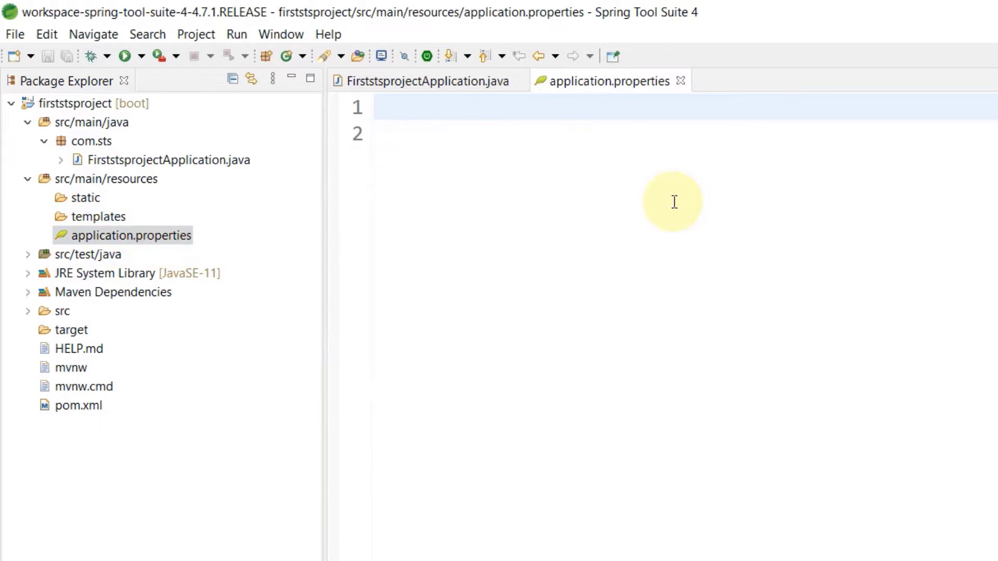
type("ser")
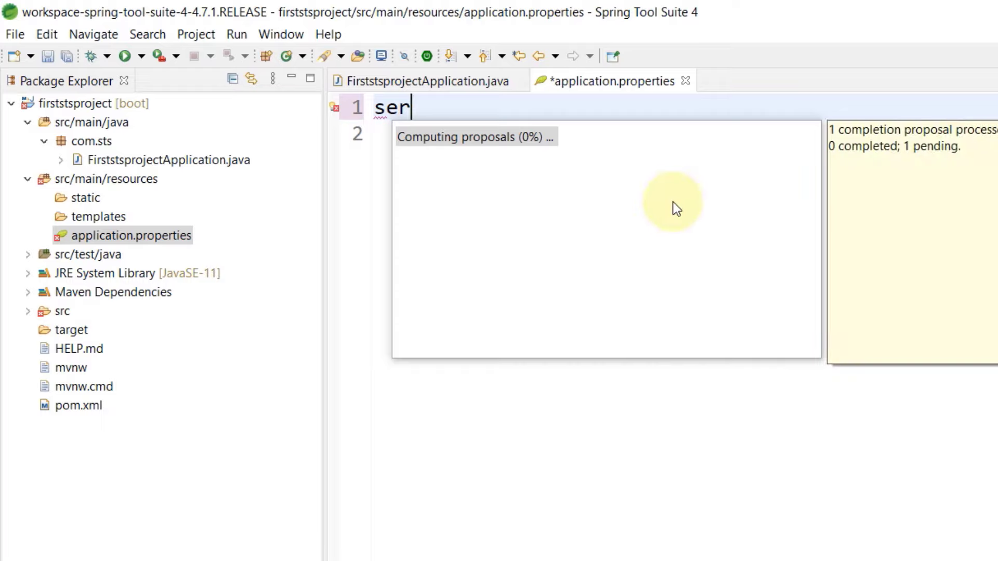
type("ver")
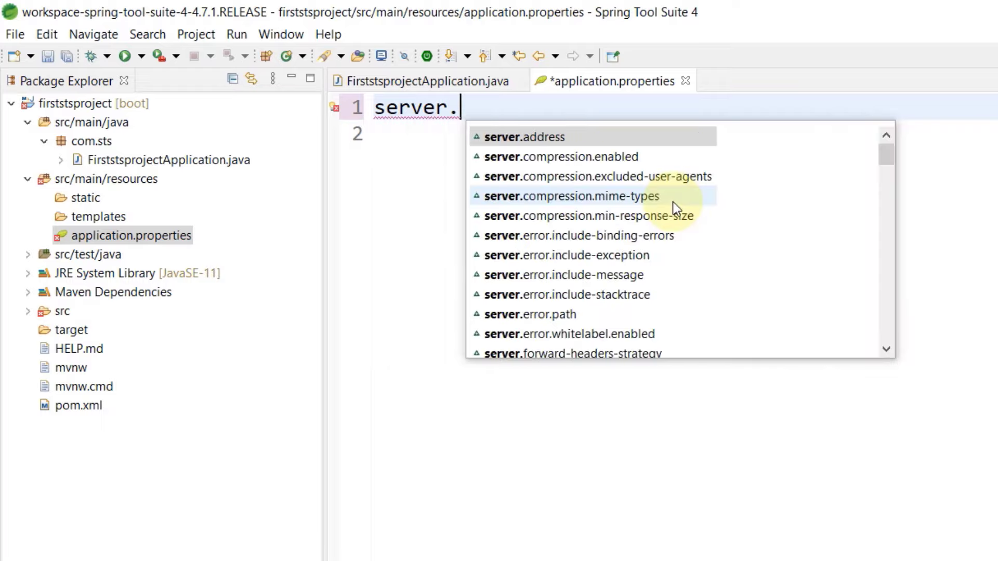
type(".po")
key("BackSpace")
key("BackSpace")
key("BackSpace")
key("BackSpace")
key("BackSpace")
key("BackSpace")
key("BackSpace")
key("BackSpace")
key("BackSpace")
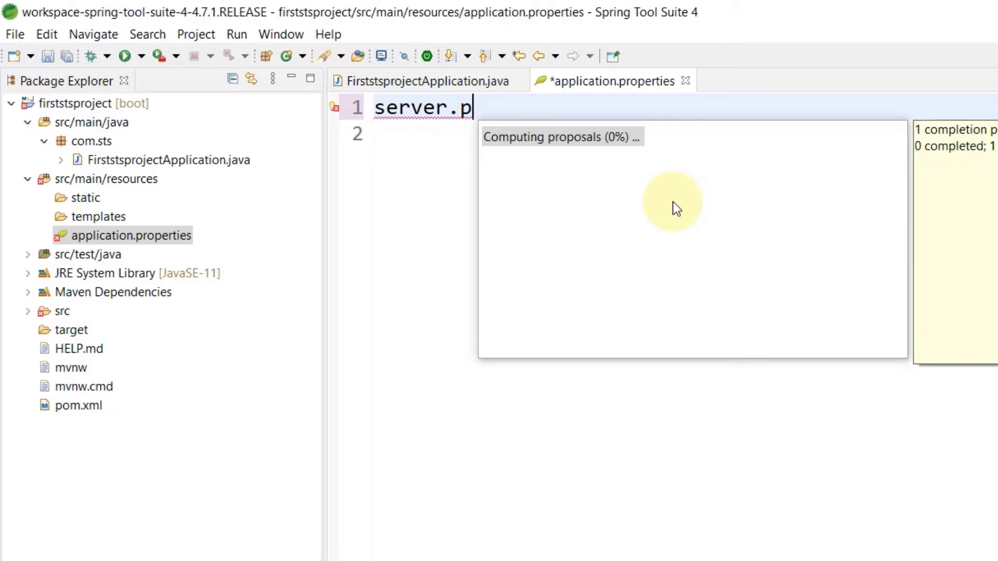
Look up the property suggestions for "port" in application.properties and clear the line
type("port")
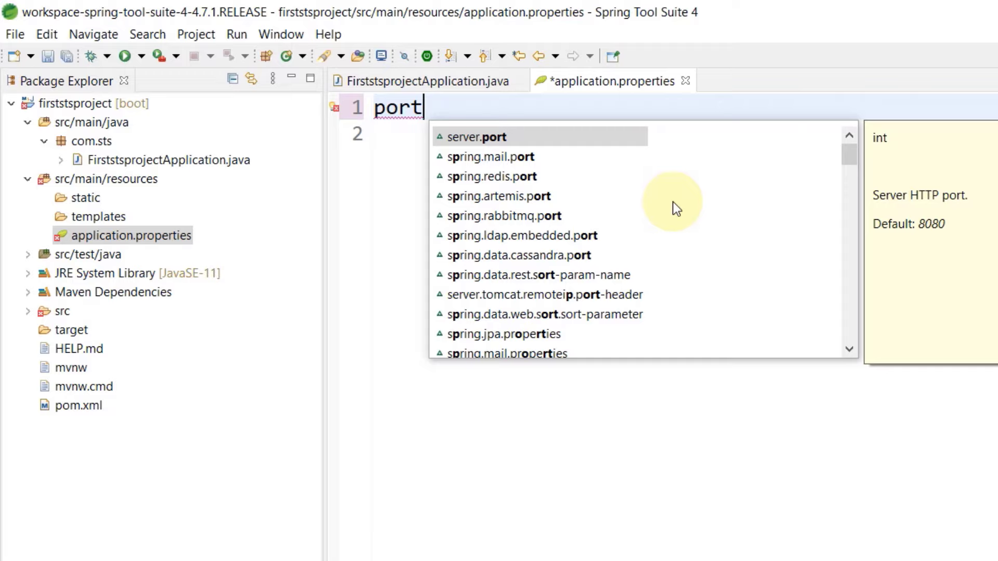
key("BackSpace")
key("BackSpace")
key("BackSpace")
key("BackSpace")
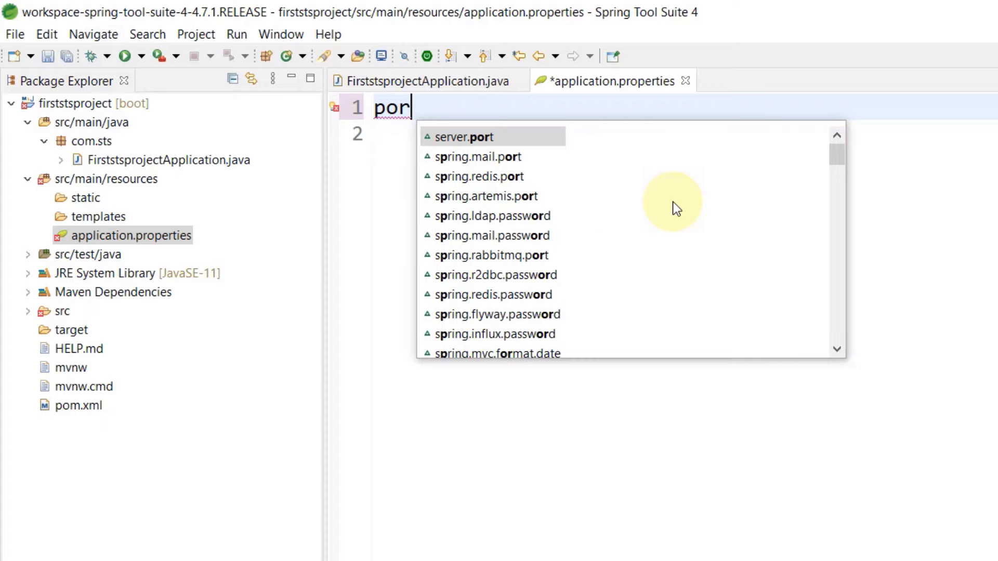
Browse the property suggestions for "username" and clear the line again
type("username")
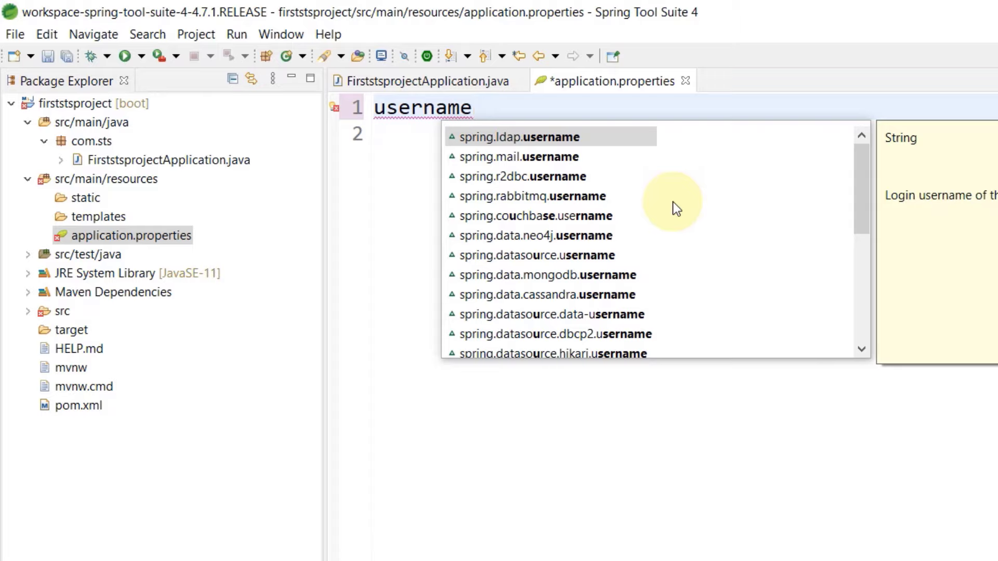
key("Down")
key("Down")
key("Down")
key("Down")
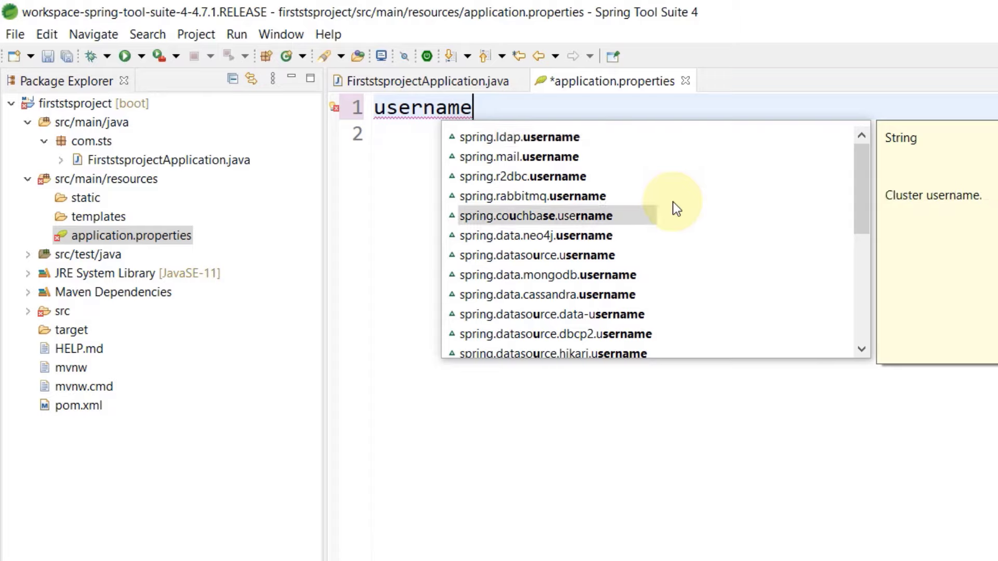
key("Down")
key("Down")
key("Down")
key("Down")
key("Down")
key("Down")
key("Down")
key("Down")
key("Down")
key("Down")
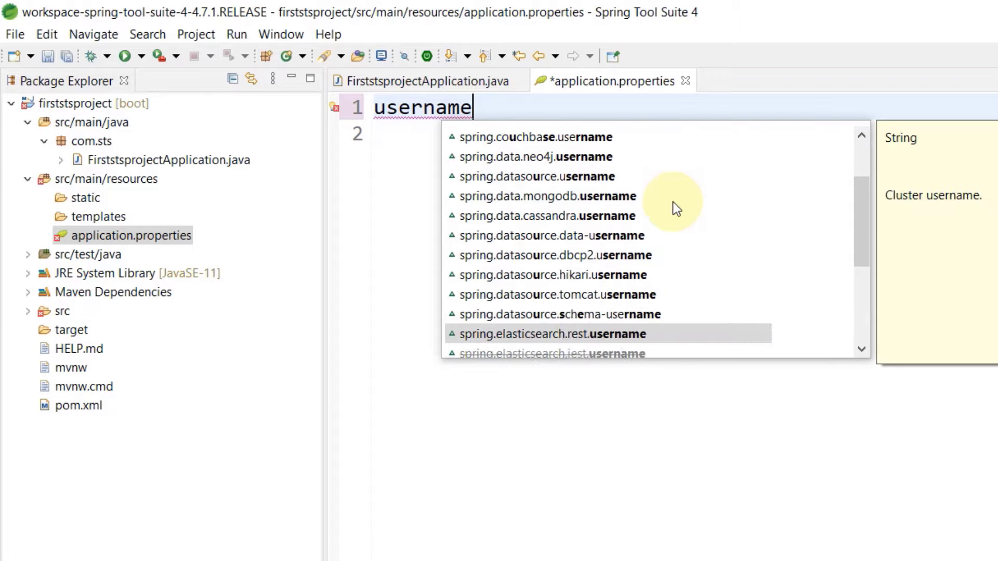
key("Down")
key("Down")
key("Down")
key("Down")
key("Down")
key("BackSpace")
key("BackSpace")
key("BackSpace")
key("BackSpace")
key("BackSpace")
key("BackSpace")
key("BackSpace")
key("BackSpace")
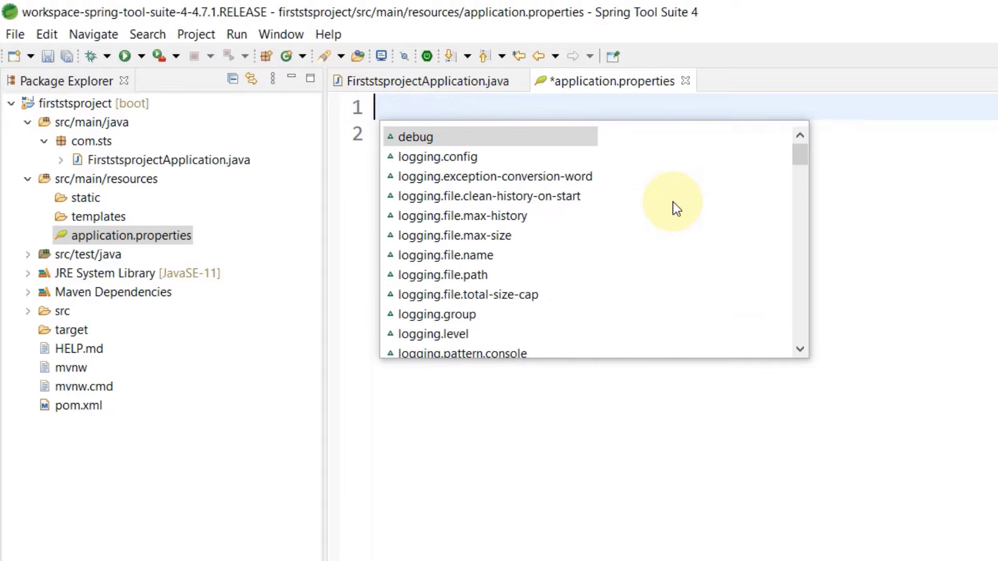
Look up the property suggestions for "url" and clear the search text
type("url")
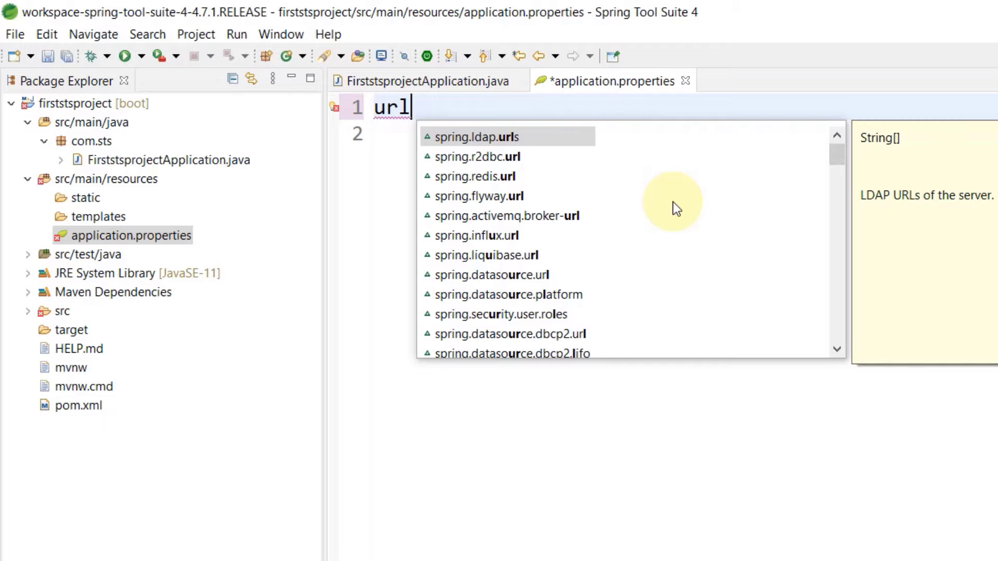
key("BackSpace")
key("BackSpace")
key("BackSpace")
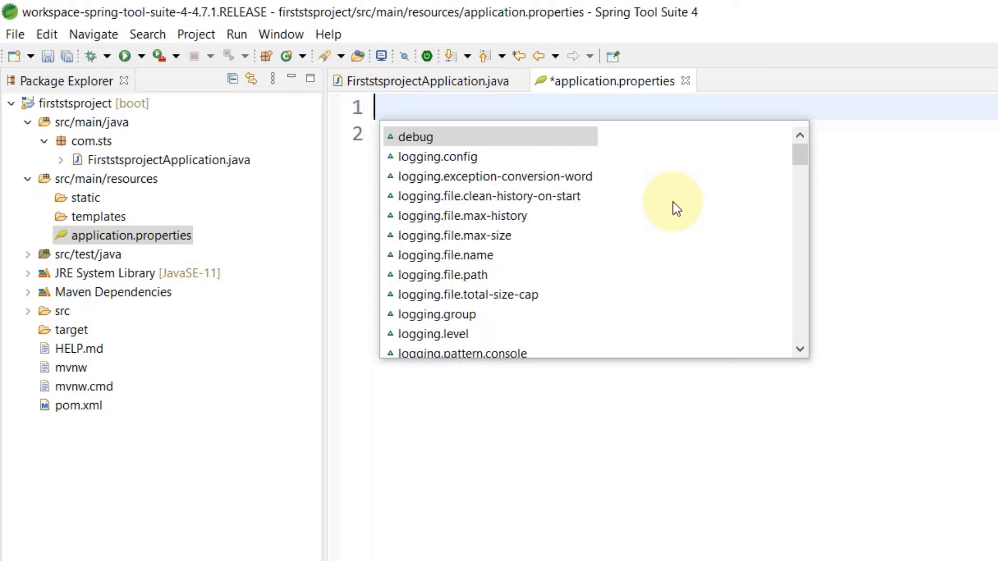
Insert the server.port property with the value 8282 in application.properties and save the file
type("port")
key("Return")
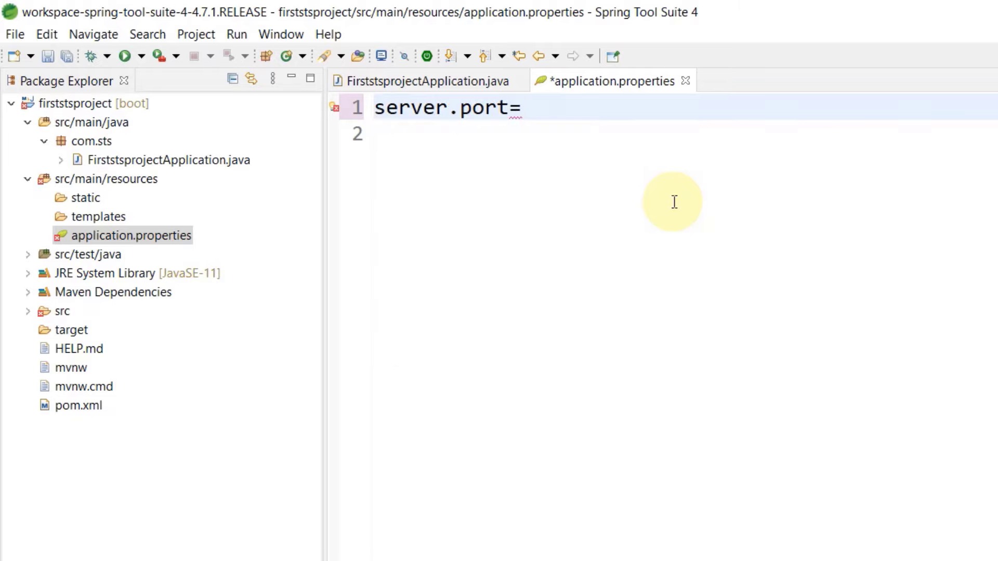
type("2")
key("BackSpace")
type("8282")
key("ctrl+s")
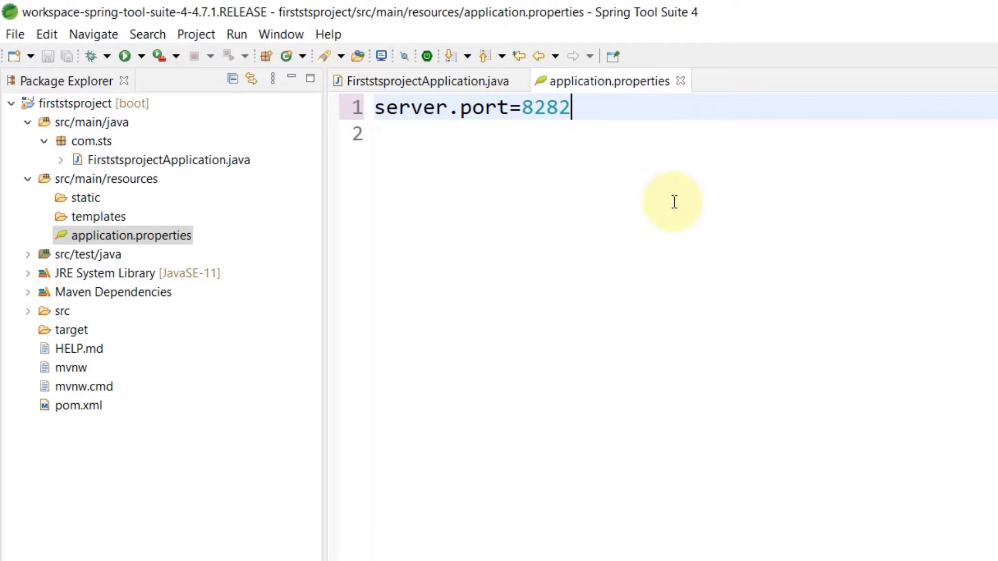
Try inserting the server.servlet.context-path property below the port setting and delete it again
key("Return")
type("con")
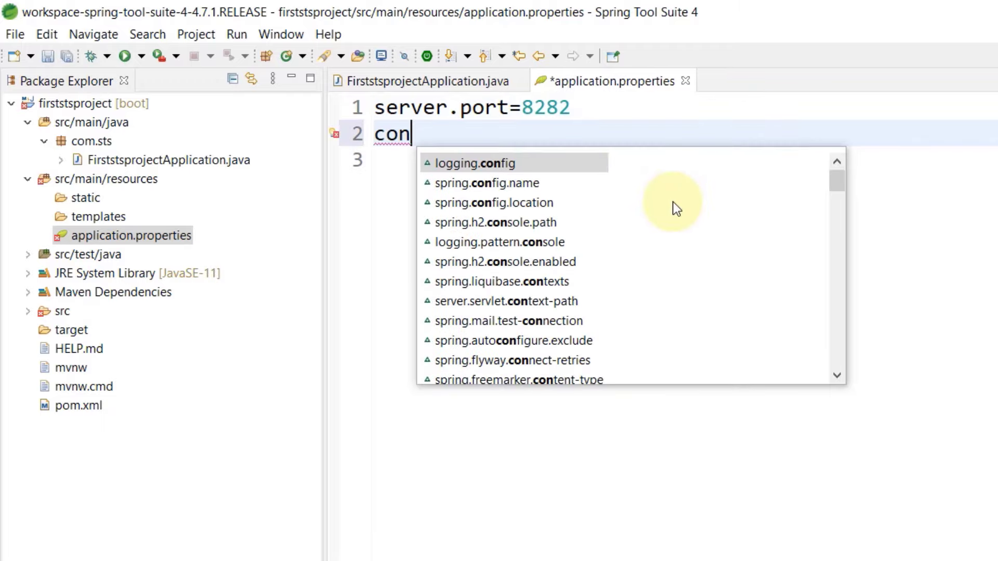
type("text")
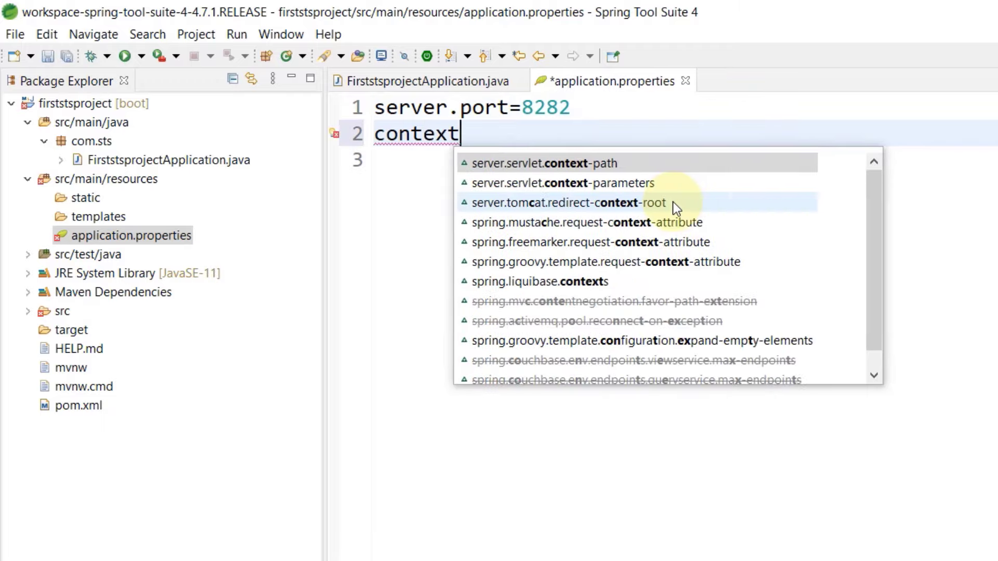
key("Return")
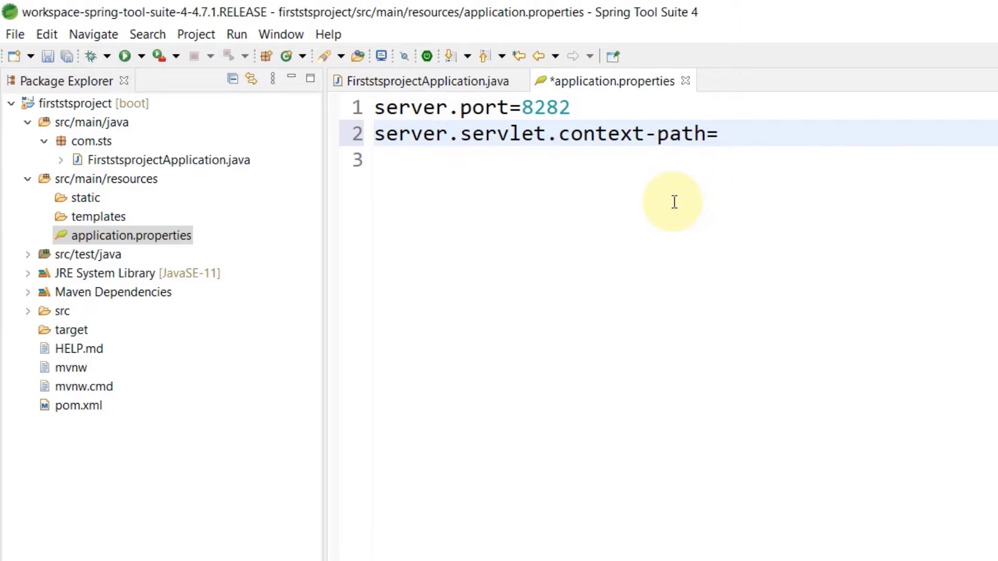
left_click_drag(769, 136, 301, 143)
key("Delete")
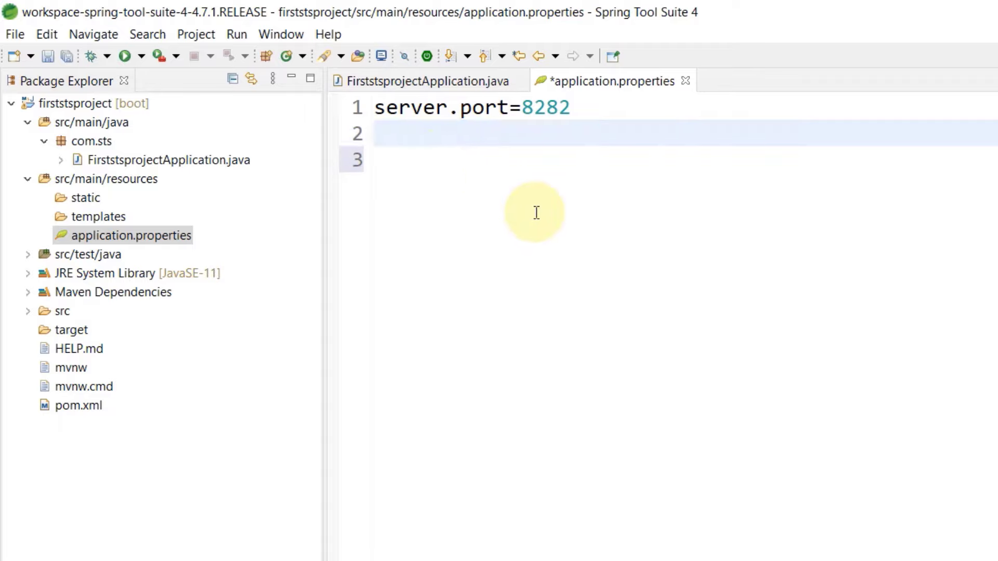
Save application.properties and open the project's pom.xml file
key("ctrl+s")
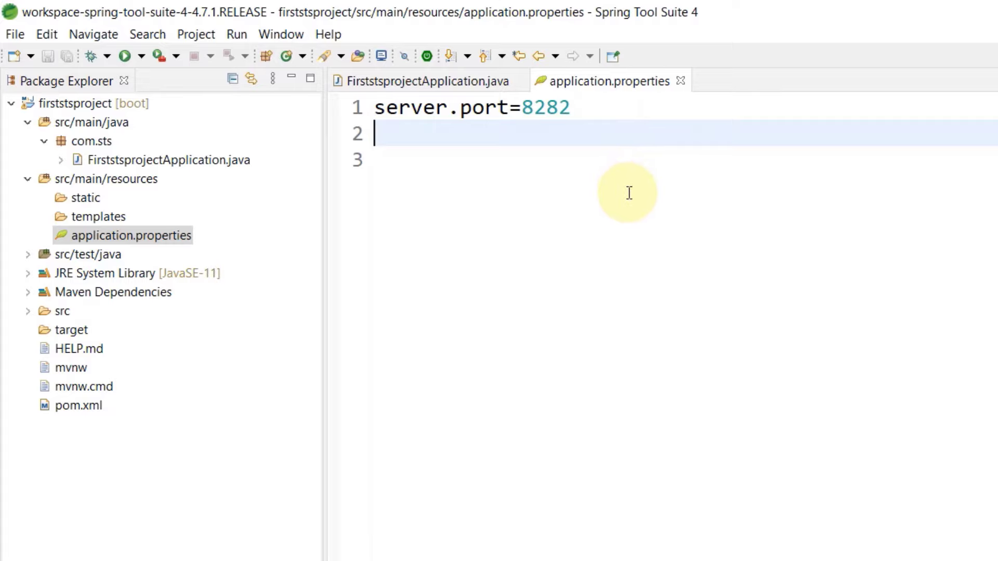
key("ctrl+a")
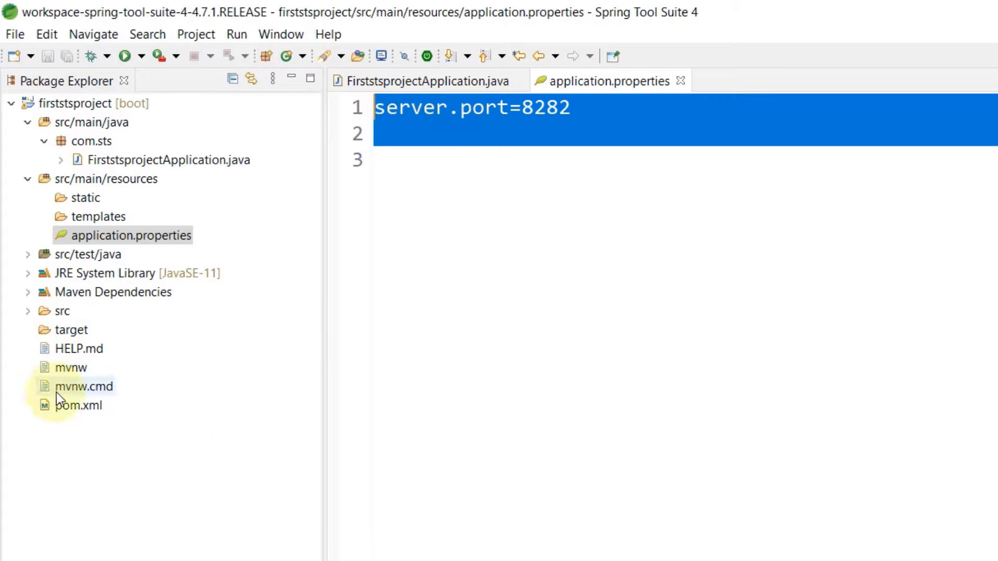
left_click(76, 405)
double_click(76, 405)
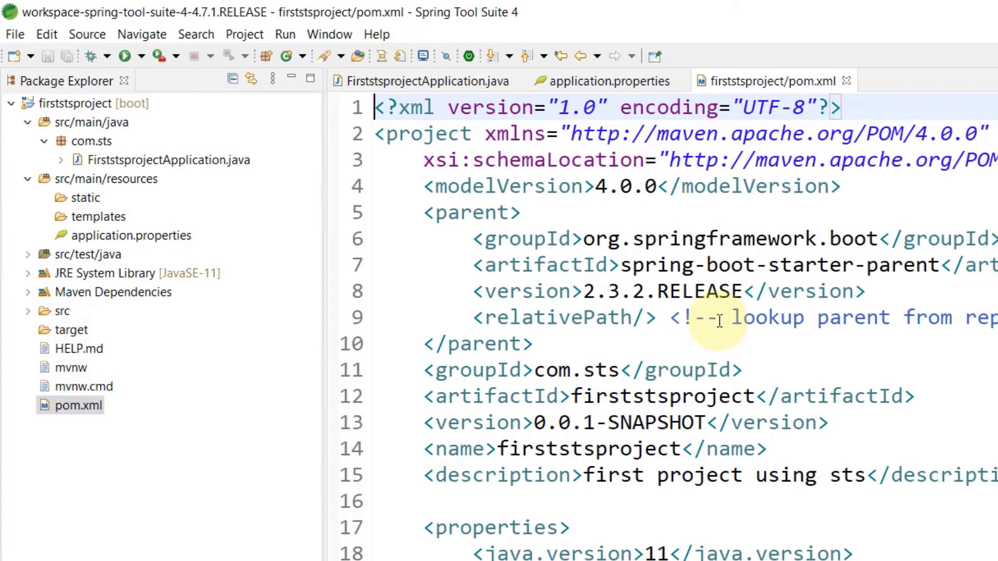
Insert a blank line above and below the spring-boot-starter-data-jpa dependency in pom.xml
scroll(620, 310, "down", 4)
scroll(620, 310, "down", 2)
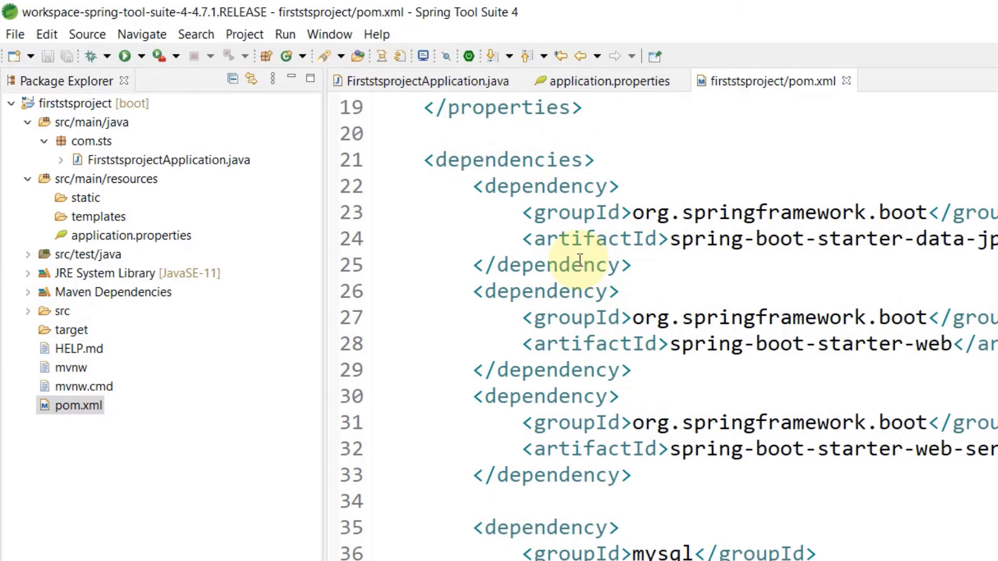
scroll(575, 260, "up", 1)
left_click(473, 266)
left_click_drag(473, 266, 654, 341)
left_click(653, 341)
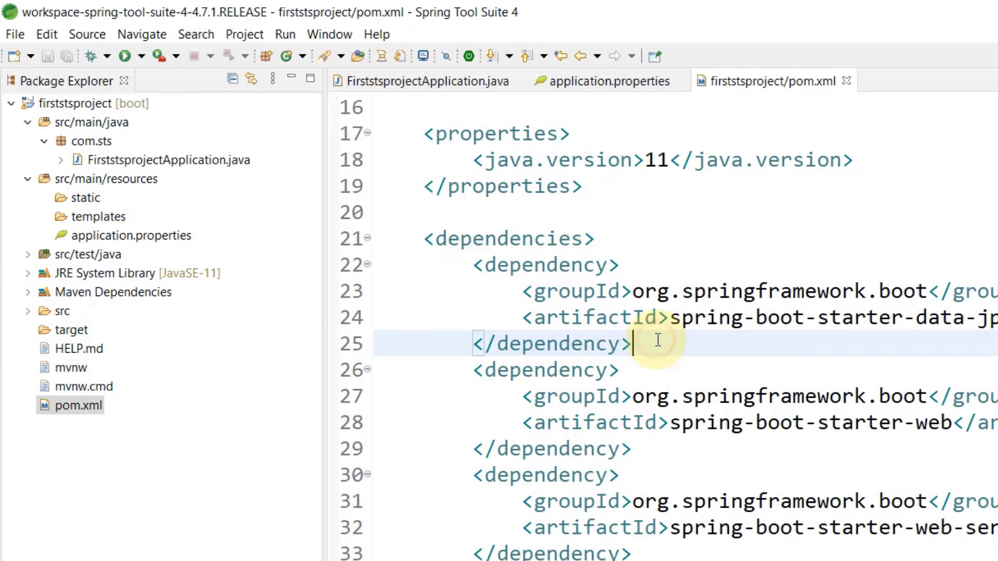
key("Return")
left_click(638, 239)
key("Return")
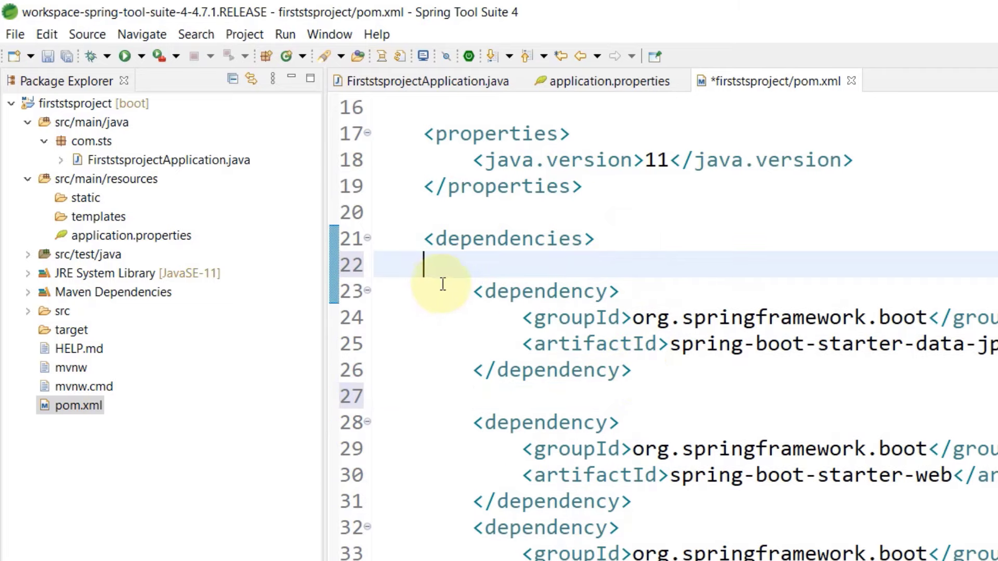
Insert two blank lines below the spring-boot-starter-web dependency
left_click_drag(441, 282, 583, 368)
left_click(636, 369)
scroll(681, 381, "down", 2)
left_click(659, 344)
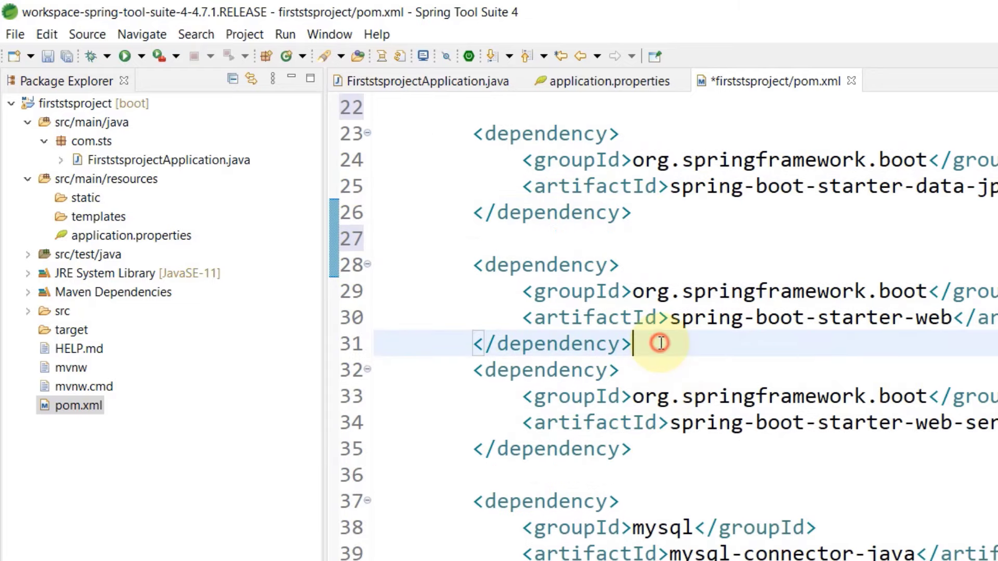
key("Return")
key("Return")
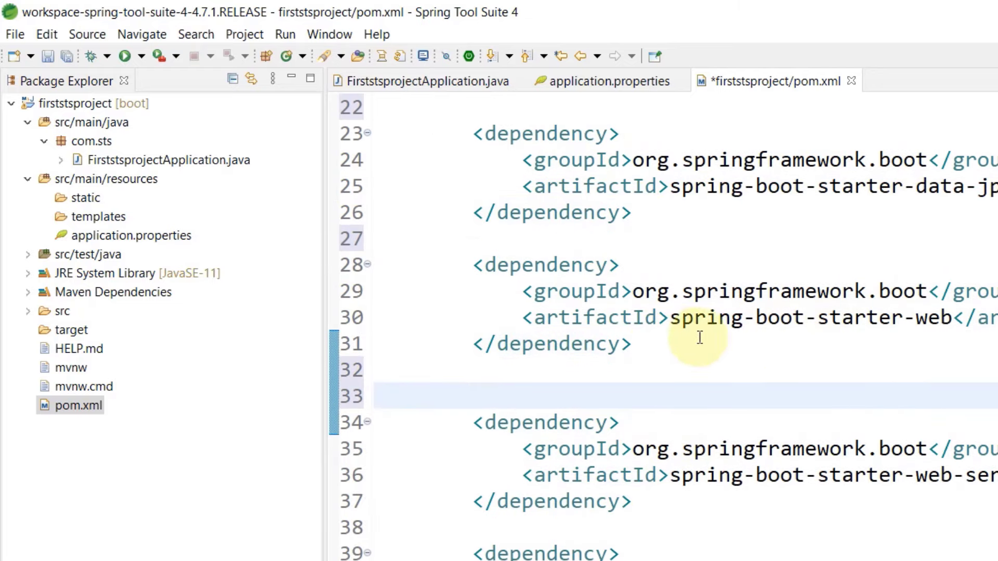
Review the spring-boot-starter-web dependency and the web services starter dependency below it
left_click_drag(481, 266, 648, 343)
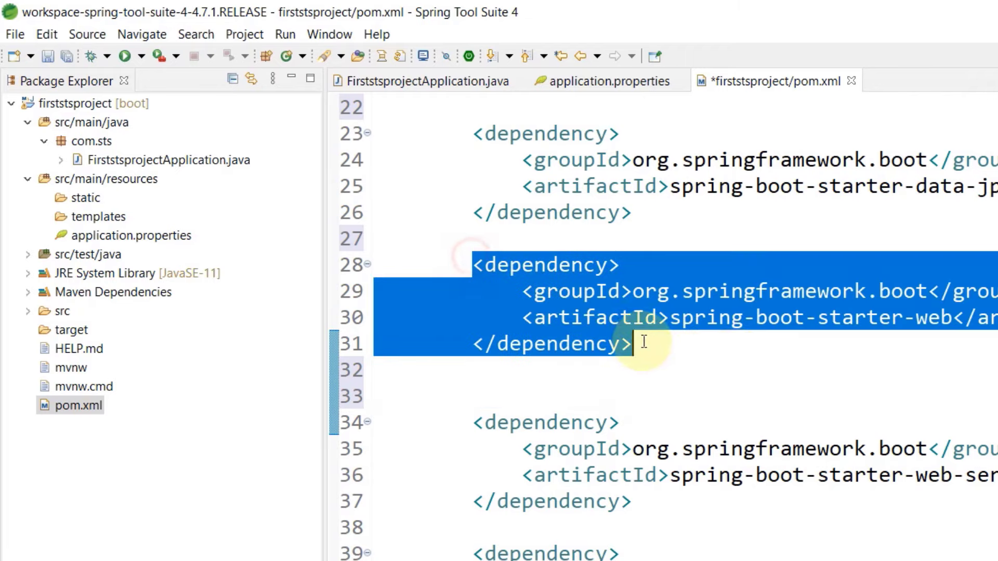
left_click(733, 364)
left_click_drag(730, 319, 916, 318)
scroll(916, 318, "down", 2)
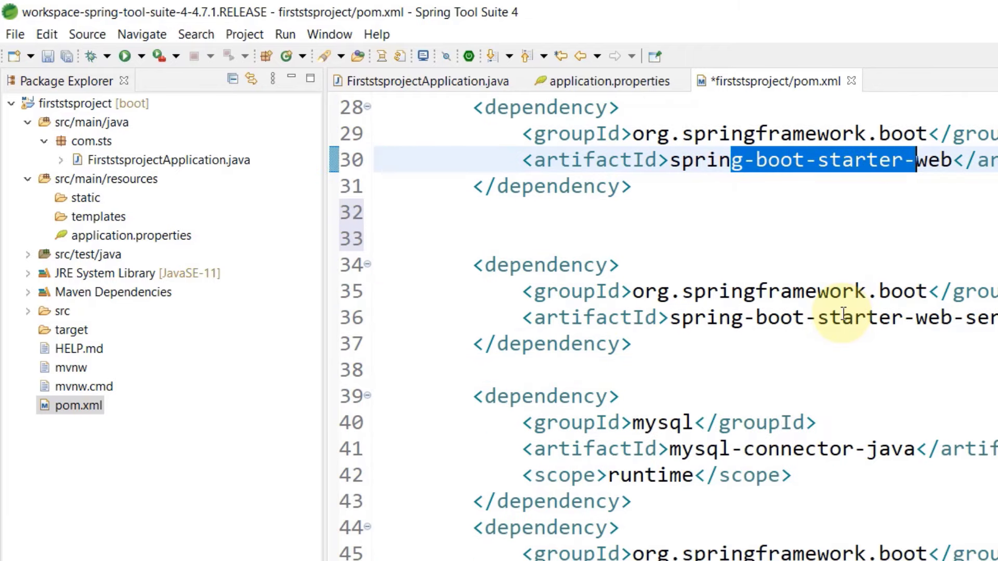
left_click_drag(842, 317, 966, 318)
scroll(718, 306, "down", 2)
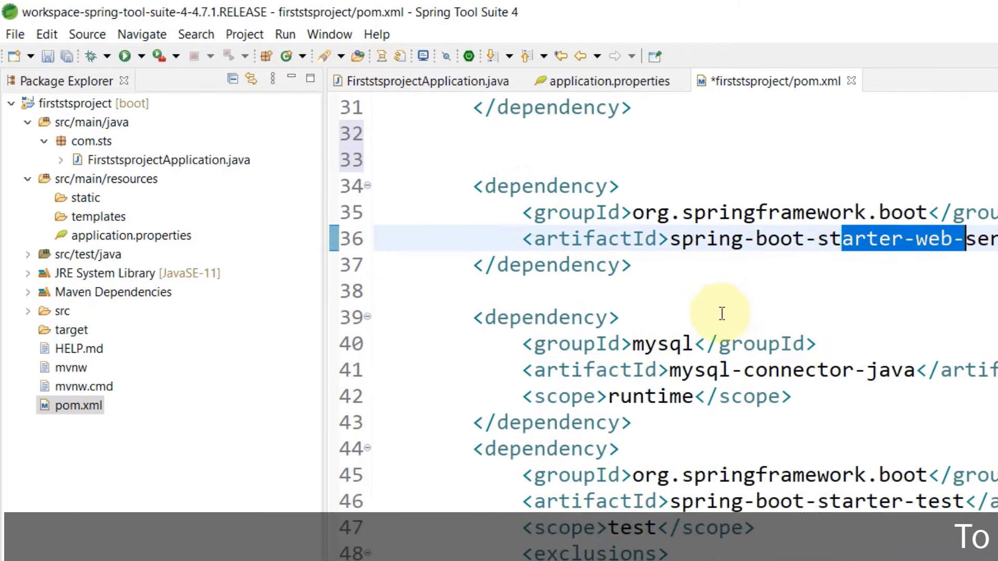
left_click(887, 319)
key("Return")
key("Return")
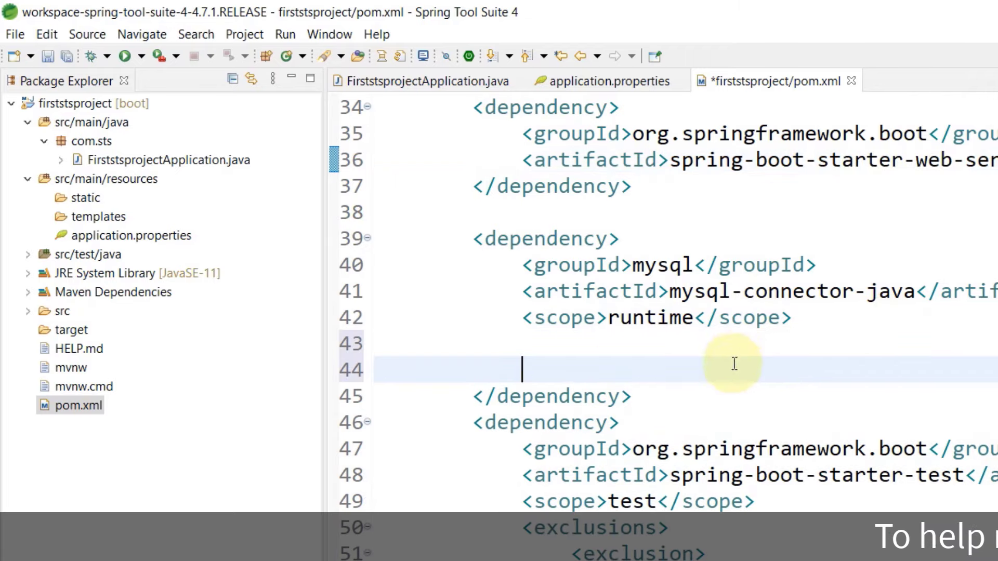
key("ctrl+z")
key("ctrl+z")
Insert a blank line between the mysql-connector-java and spring-boot-starter-test dependencies and save pom.xml
left_click(708, 353)
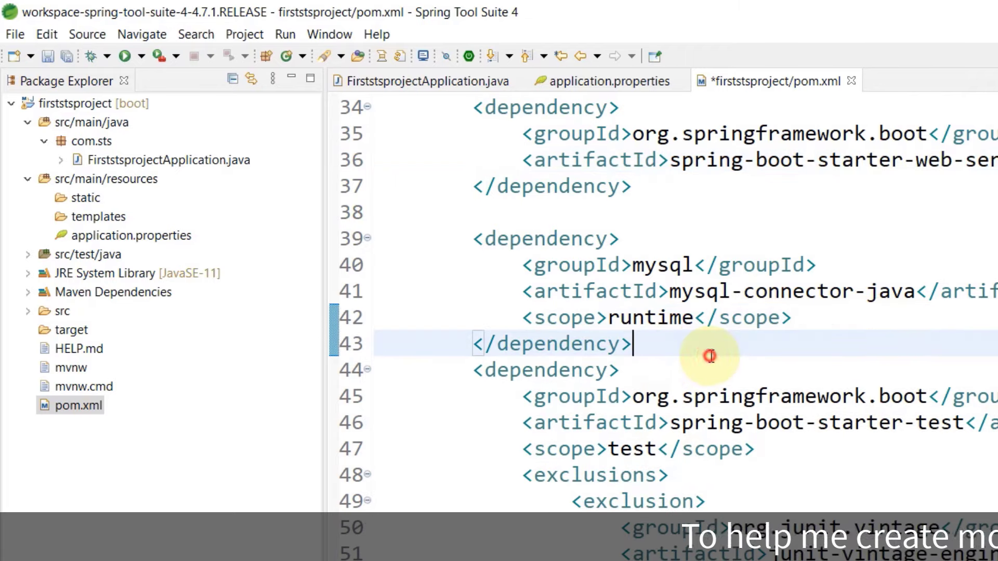
key("Return")
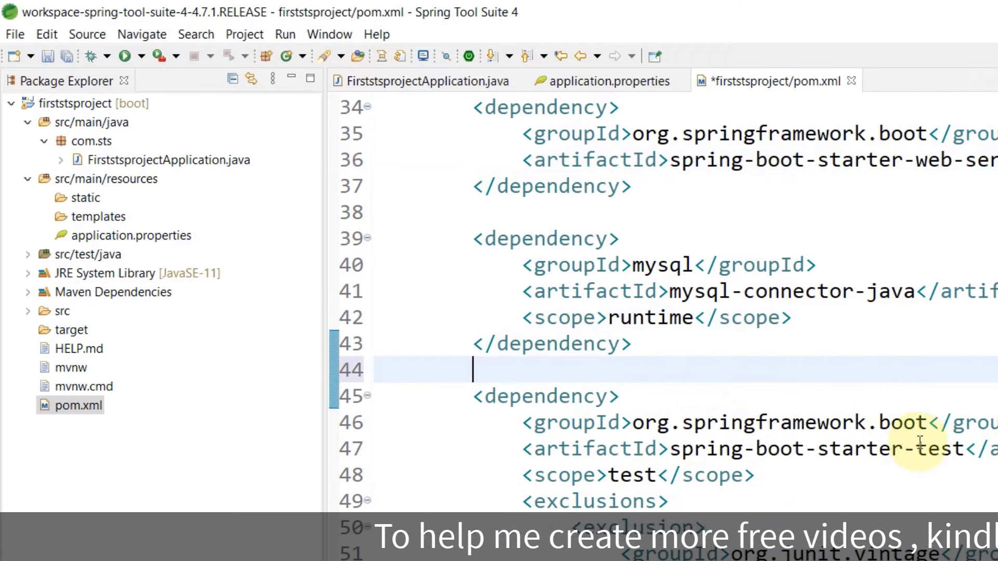
double_click(938, 449)
scroll(738, 364, "up", 1)
key("ctrl+s")
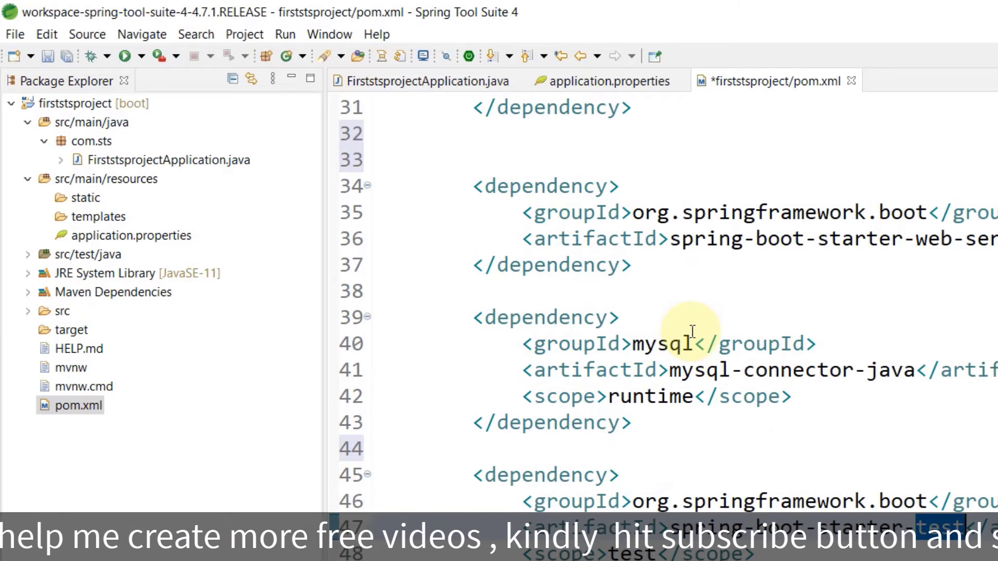
Comment out the whole spring-boot-starter-data-jpa dependency block in pom.xml
scroll(713, 345, "up", 5)
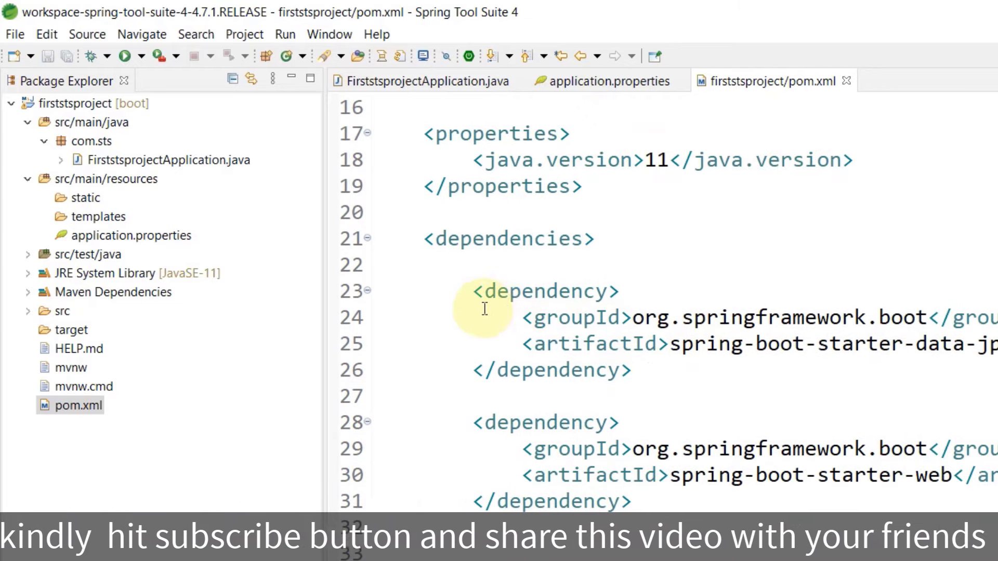
left_click_drag(457, 290, 724, 383)
key("ctrl+shift+slash")
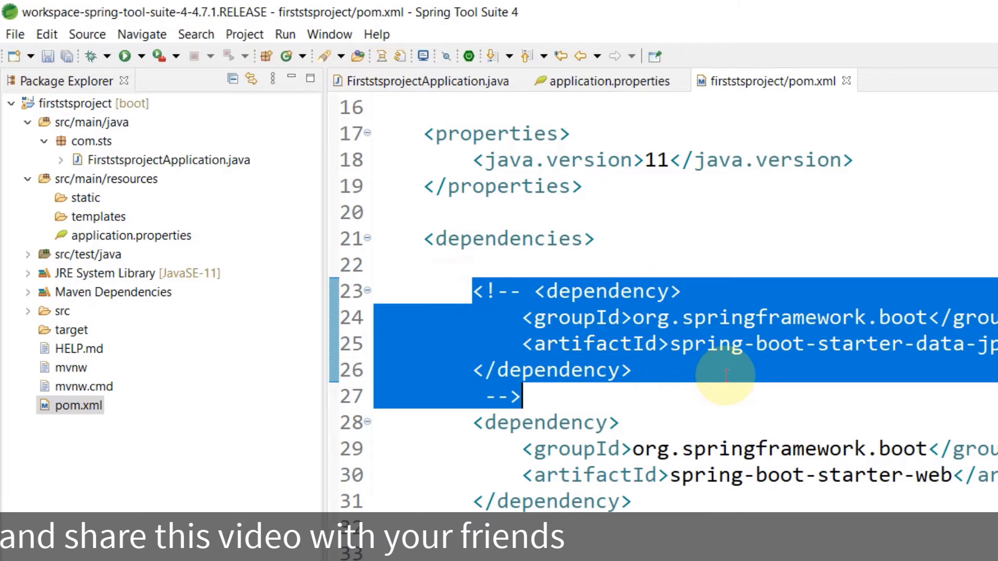
left_click(726, 375)
scroll(727, 378, "down", 2)
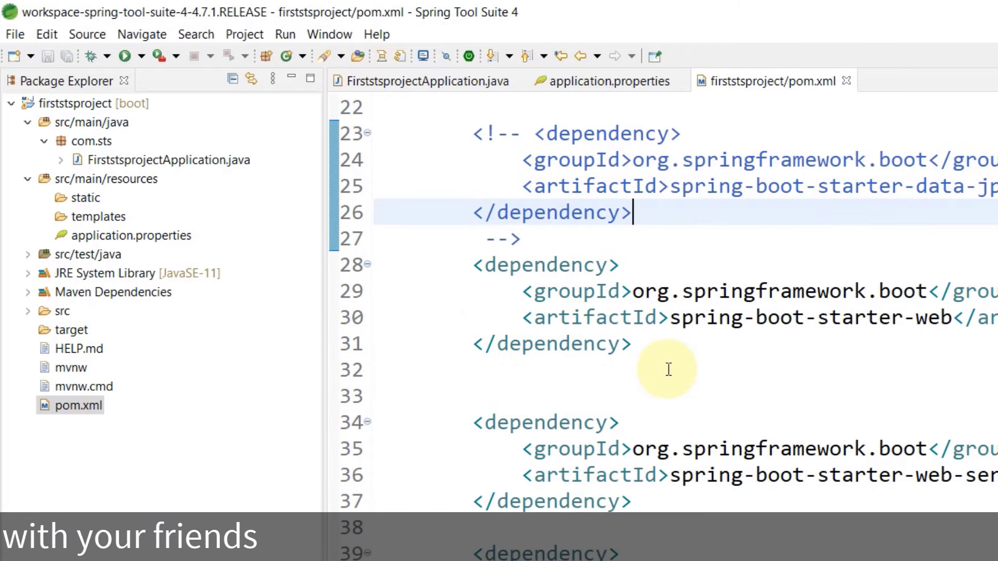